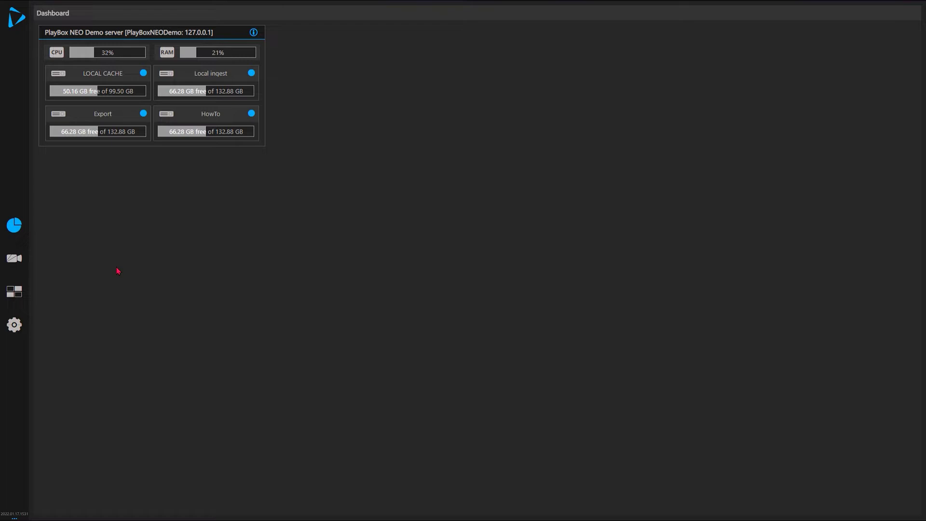
Add an active ingest titled i2 to the demo server in Manual mode with LOCAL CACHE storage and save it
{"action": "left_click", "coordinate": [14, 324]}
{"action": "mouse_move", "coordinate": [53, 367]}
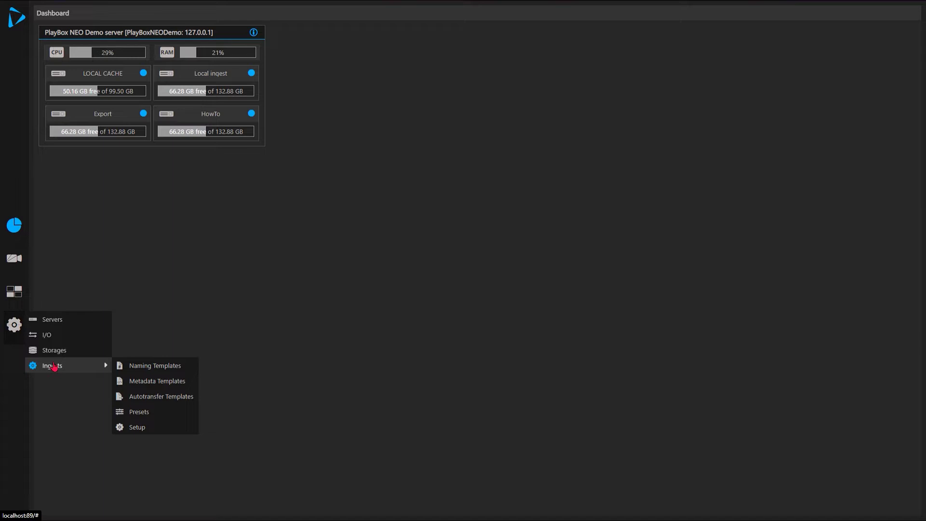
{"action": "left_click", "coordinate": [146, 432]}
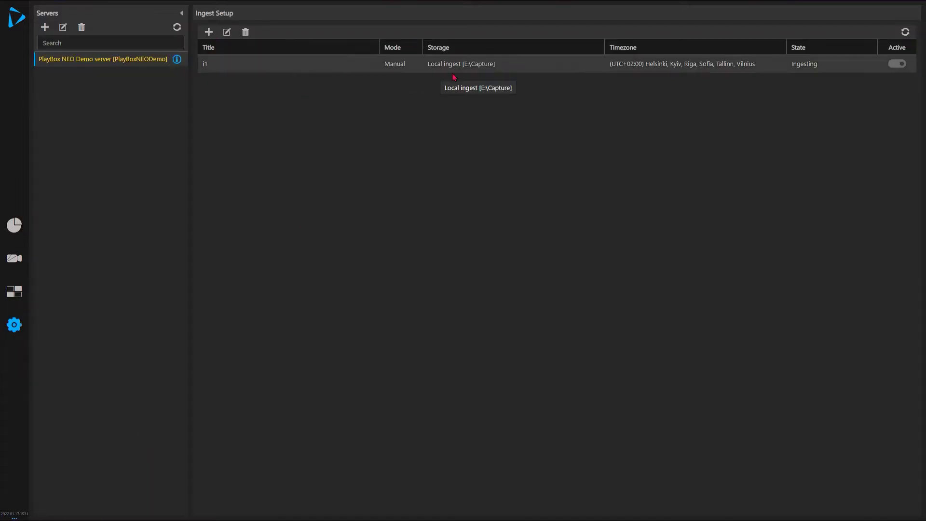
{"action": "left_click", "coordinate": [209, 32]}
{"action": "left_click", "coordinate": [467, 210]}
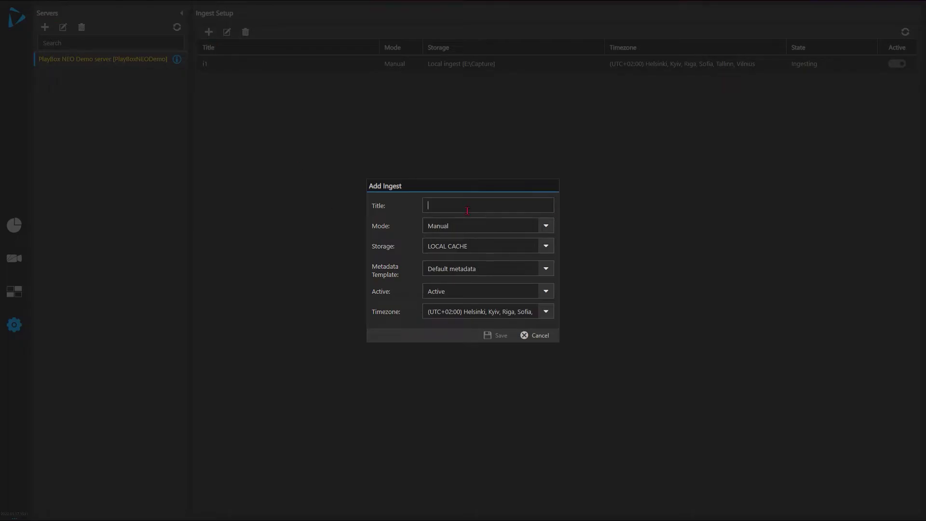
{"action": "type", "text": "i2"}
{"action": "left_click", "coordinate": [501, 337]}
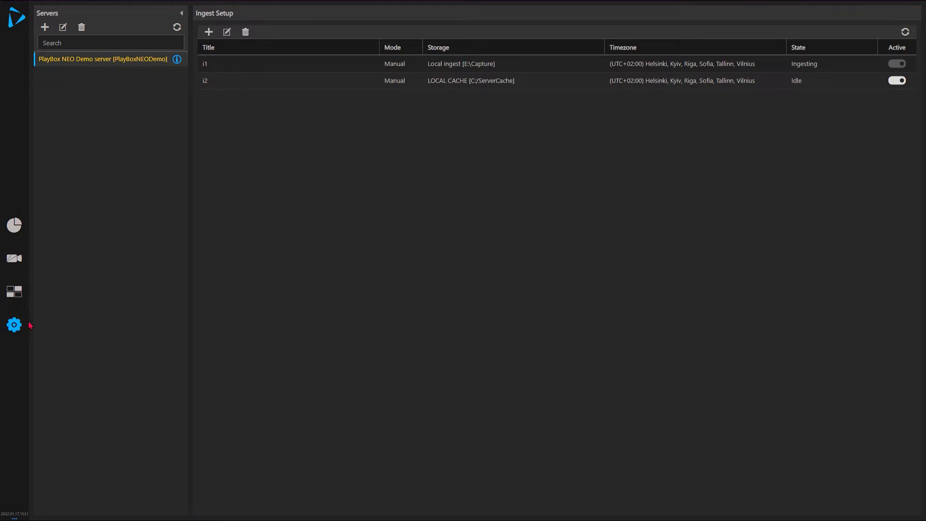
Start a new ingest preset titled Test Preset with QuickTime MOV as its media format
{"action": "left_click", "coordinate": [14, 330]}
{"action": "mouse_move", "coordinate": [55, 369]}
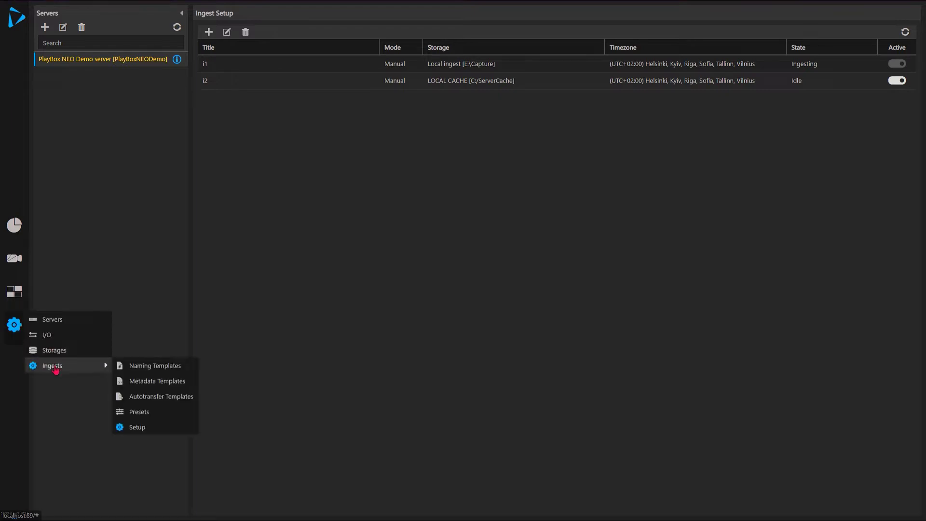
{"action": "left_click", "coordinate": [139, 414]}
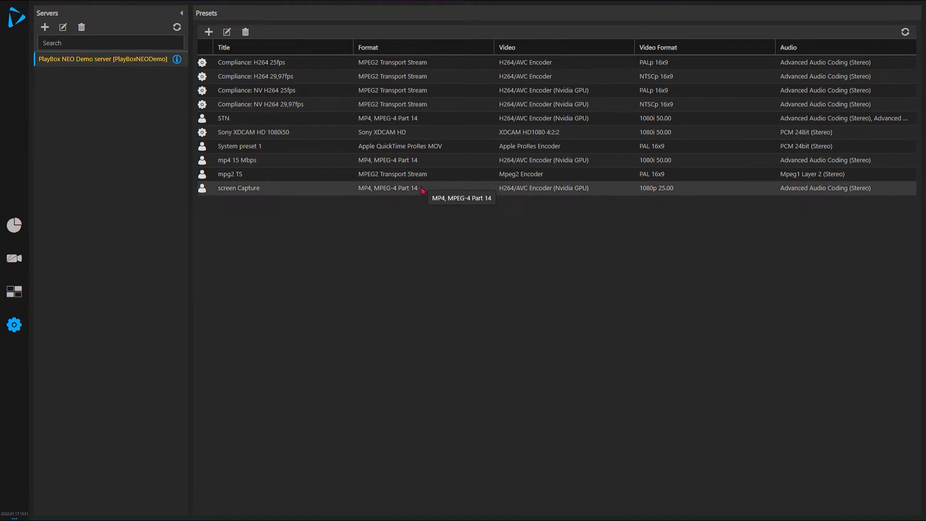
{"action": "left_click", "coordinate": [209, 32]}
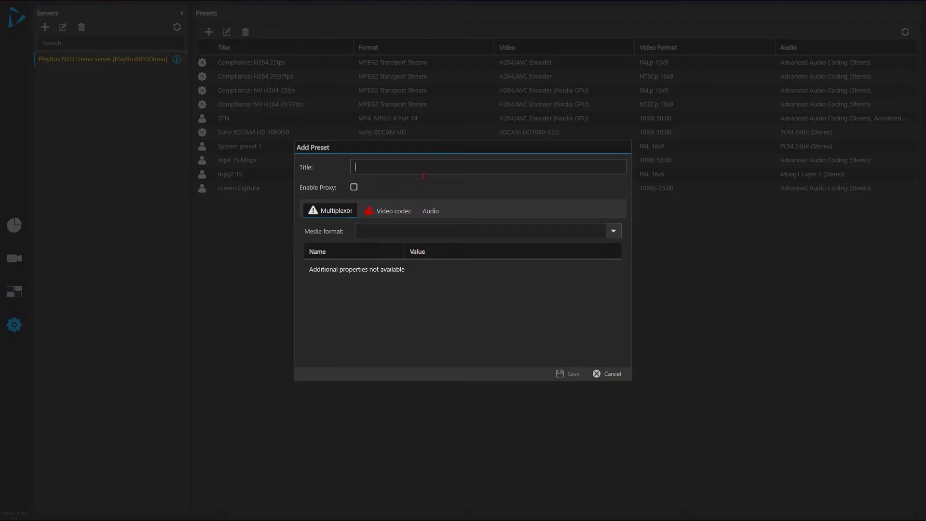
{"action": "type", "text": "Test"}
{"action": "type", "text": " Prresert"}
{"action": "key", "text": "BackSpace"}
{"action": "key", "text": "BackSpace"}
{"action": "key", "text": "BackSpace"}
{"action": "left_click", "coordinate": [613, 233]}
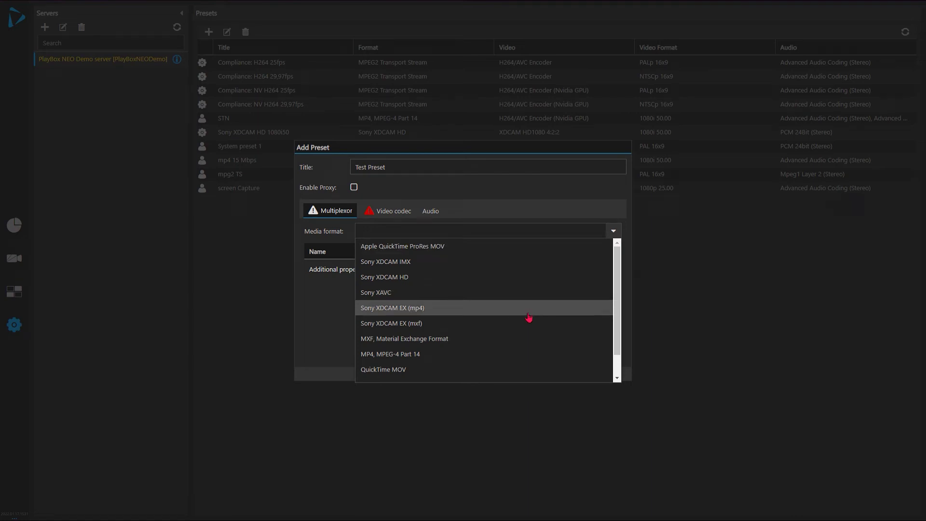
{"action": "left_click", "coordinate": [422, 373]}
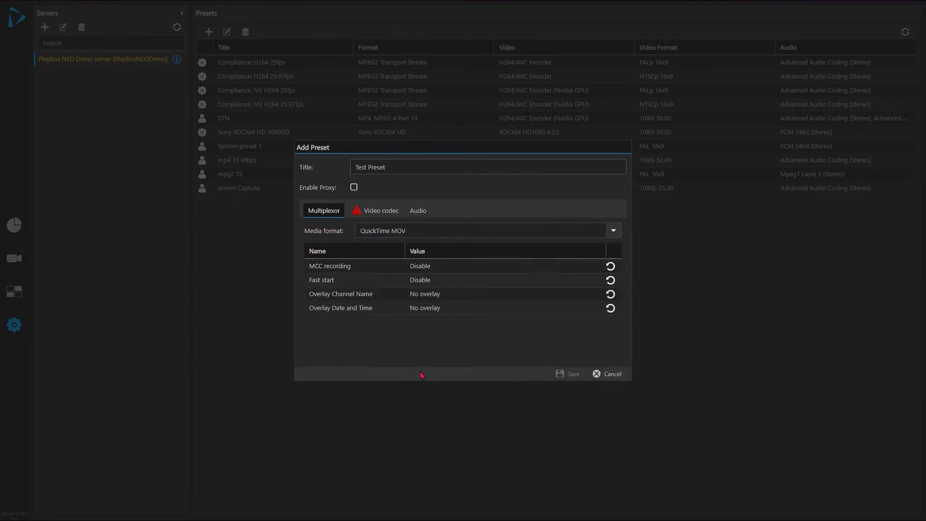
Set the preset's video codec to Avid DNxHD 720p with standard 720p 59.94 and Profile 220
{"action": "left_click", "coordinate": [385, 218]}
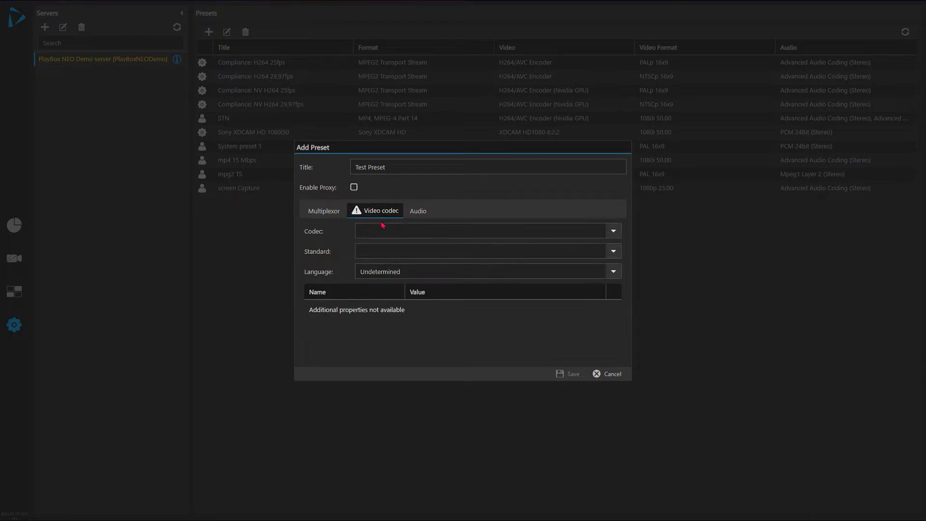
{"action": "left_click", "coordinate": [612, 232]}
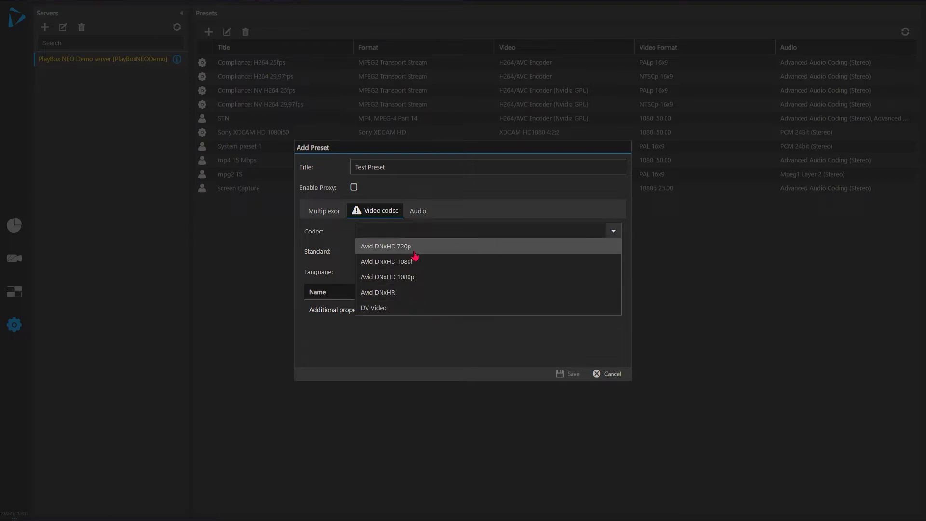
{"action": "left_click", "coordinate": [414, 251]}
{"action": "left_click", "coordinate": [615, 253]}
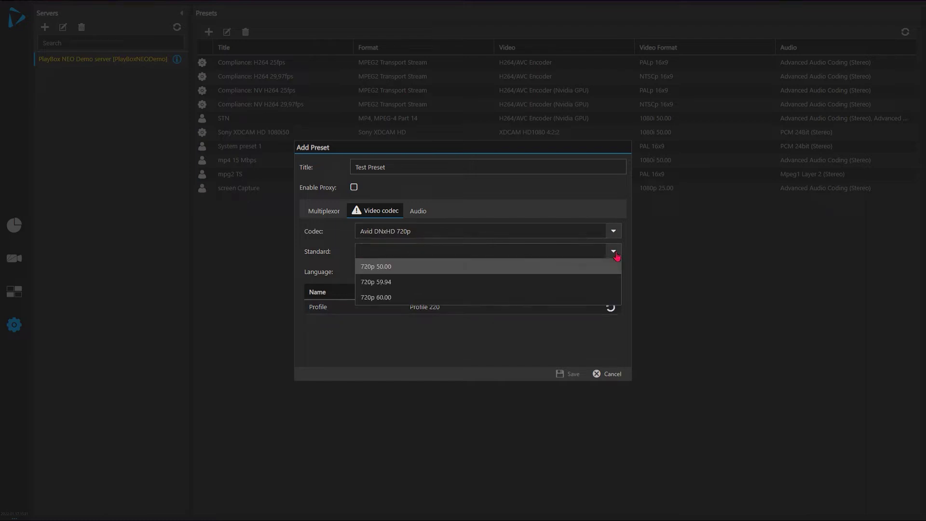
{"action": "left_click", "coordinate": [404, 287]}
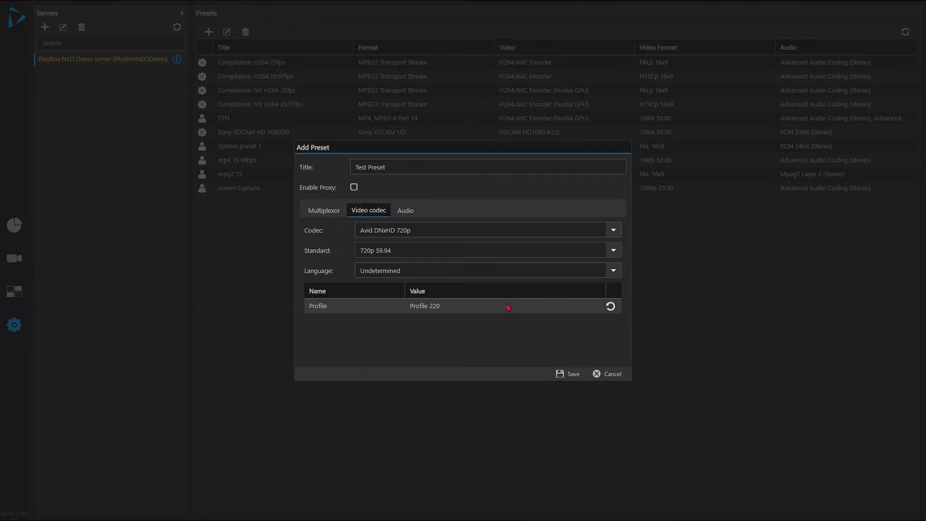
{"action": "left_click", "coordinate": [535, 309]}
{"action": "left_click", "coordinate": [598, 309]}
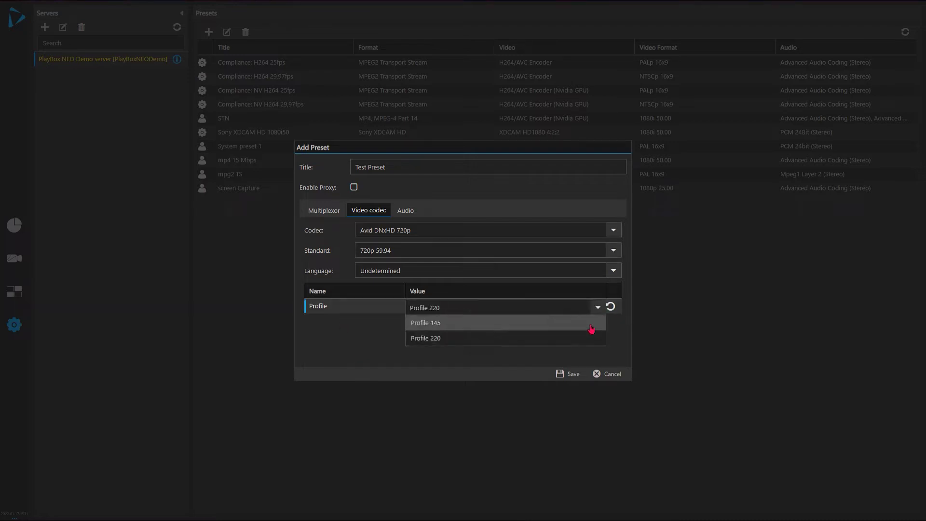
{"action": "left_click", "coordinate": [583, 338]}
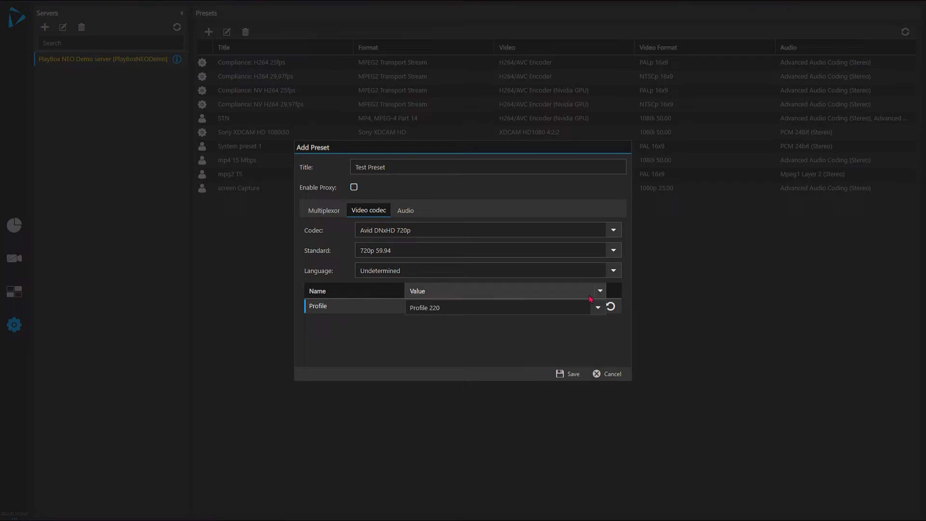
Start an audio stream for the preset with the PCM 24Bit codec and Stereo layout
{"action": "left_click", "coordinate": [414, 218]}
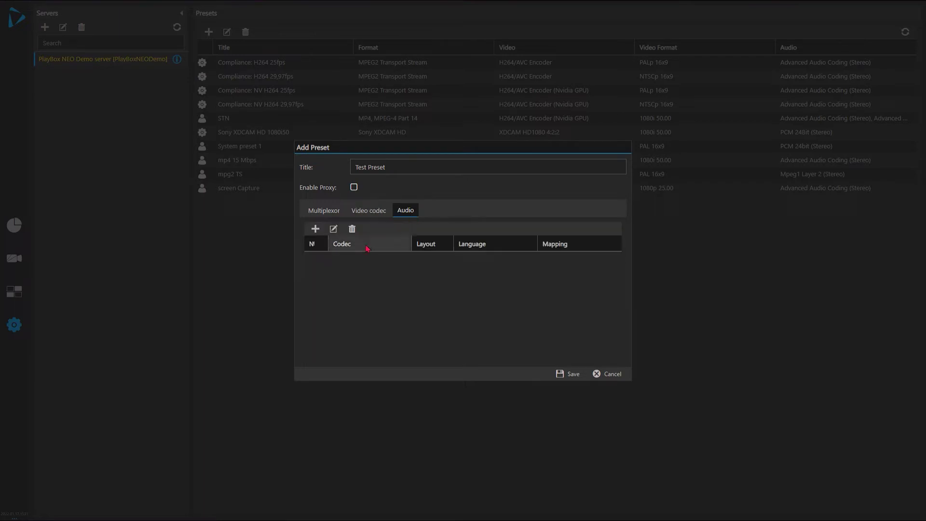
{"action": "left_click", "coordinate": [315, 230]}
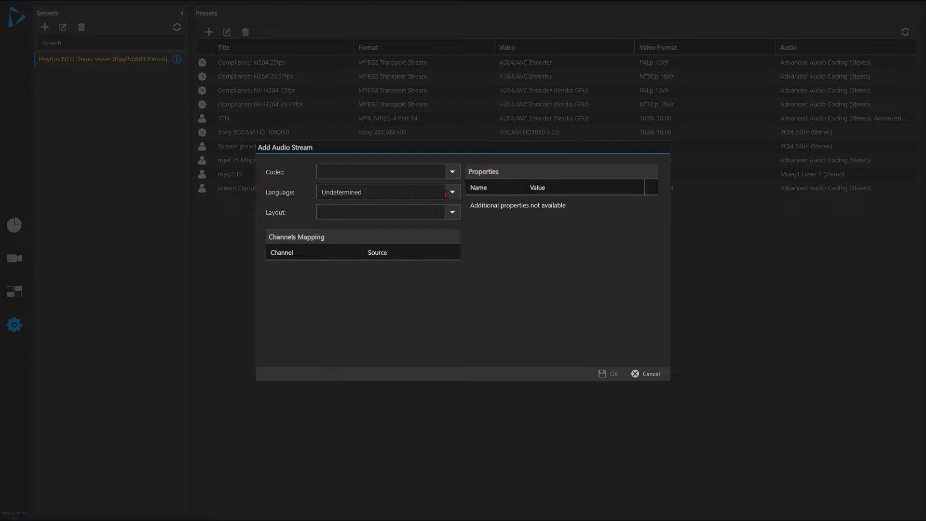
{"action": "left_click", "coordinate": [452, 172]}
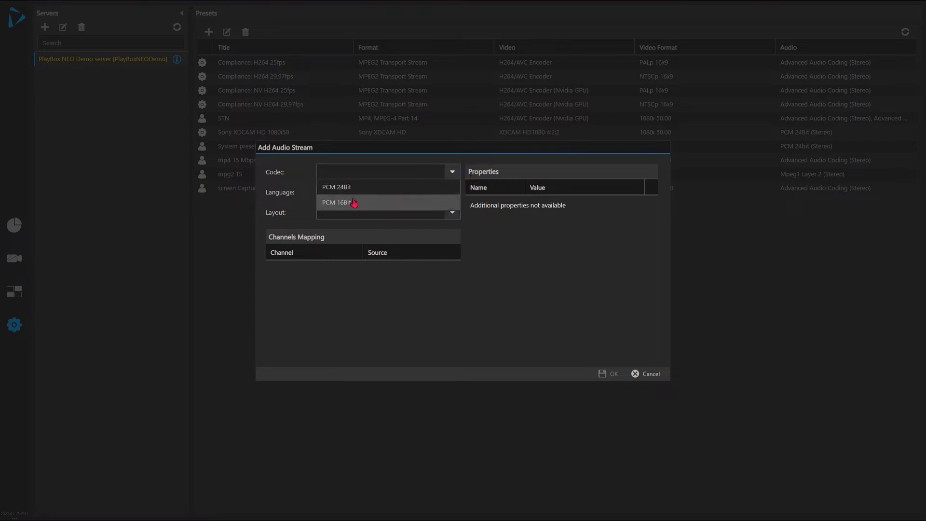
{"action": "left_click", "coordinate": [331, 216]}
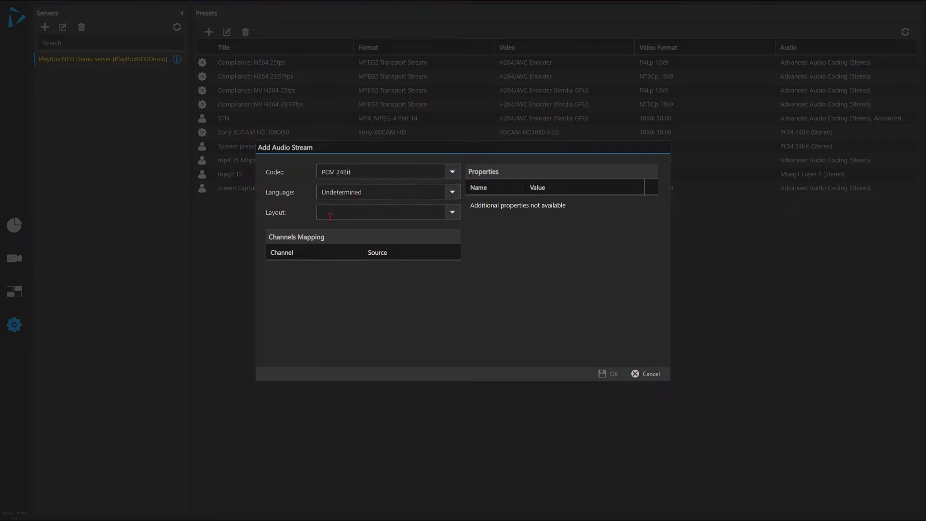
{"action": "left_click", "coordinate": [454, 194]}
{"action": "left_click", "coordinate": [455, 196]}
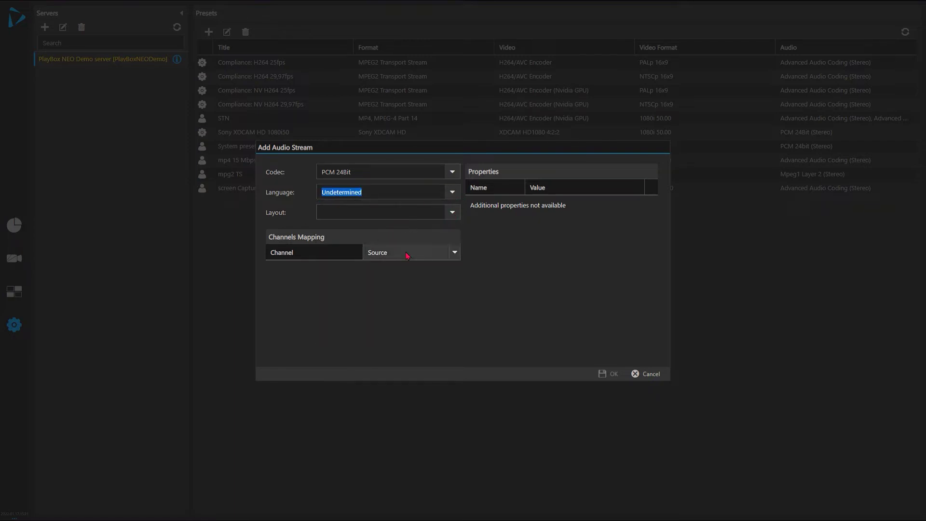
{"action": "left_click", "coordinate": [453, 216]}
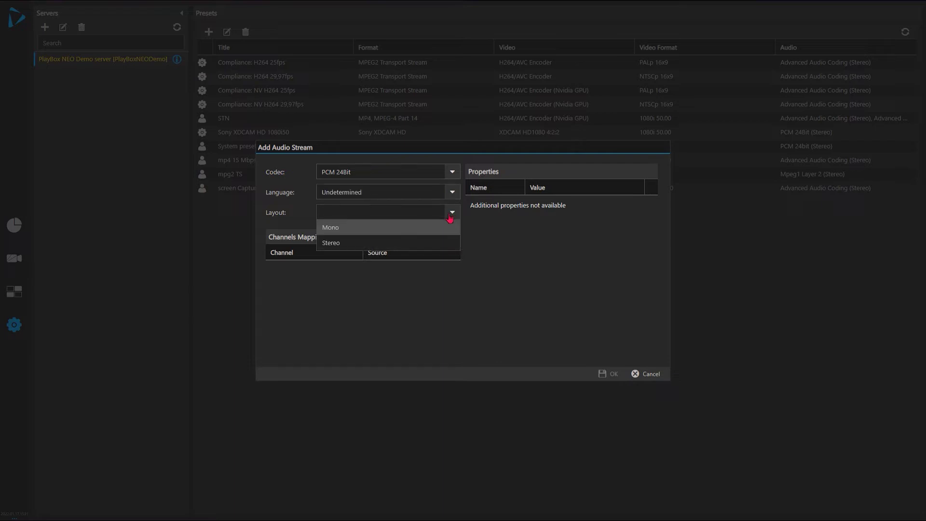
{"action": "left_click", "coordinate": [416, 244]}
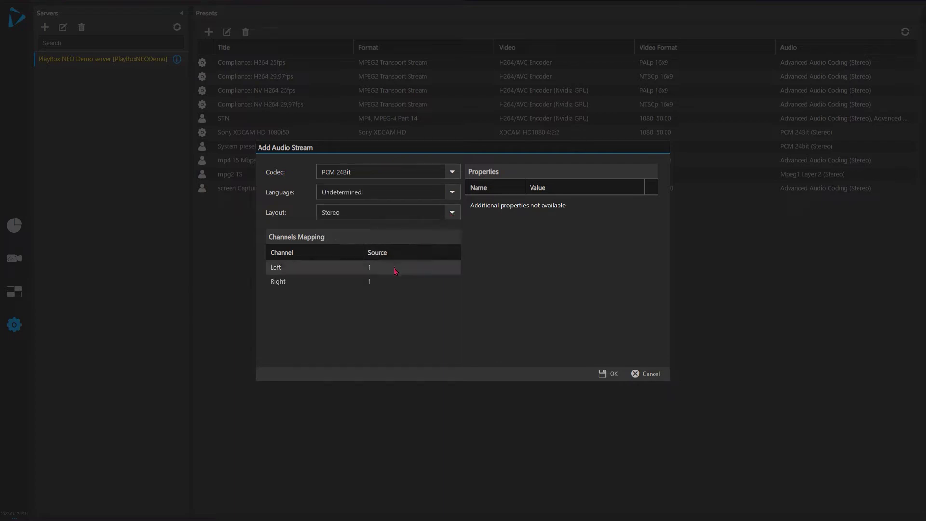
Map the audio stream's right channel to source 2 and accept the stream
{"action": "left_click", "coordinate": [373, 284]}
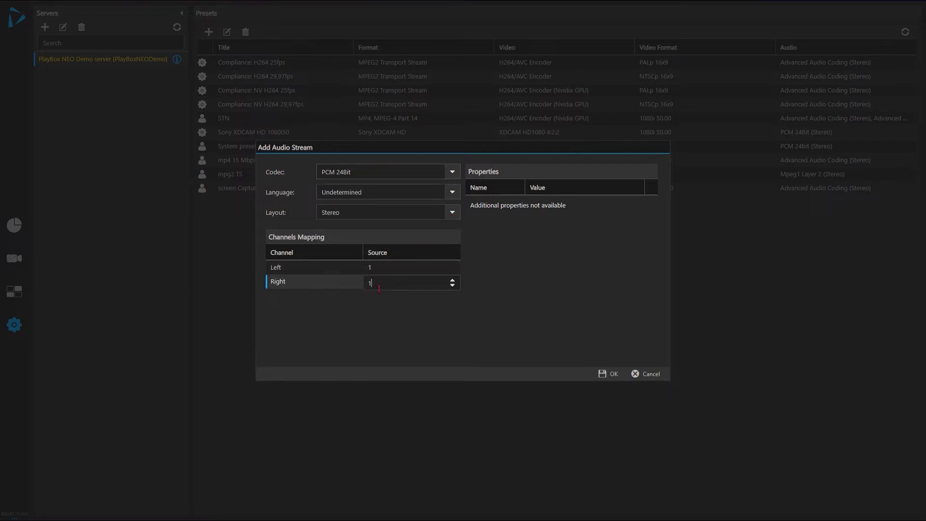
{"action": "left_click", "coordinate": [452, 279]}
{"action": "left_click", "coordinate": [403, 321]}
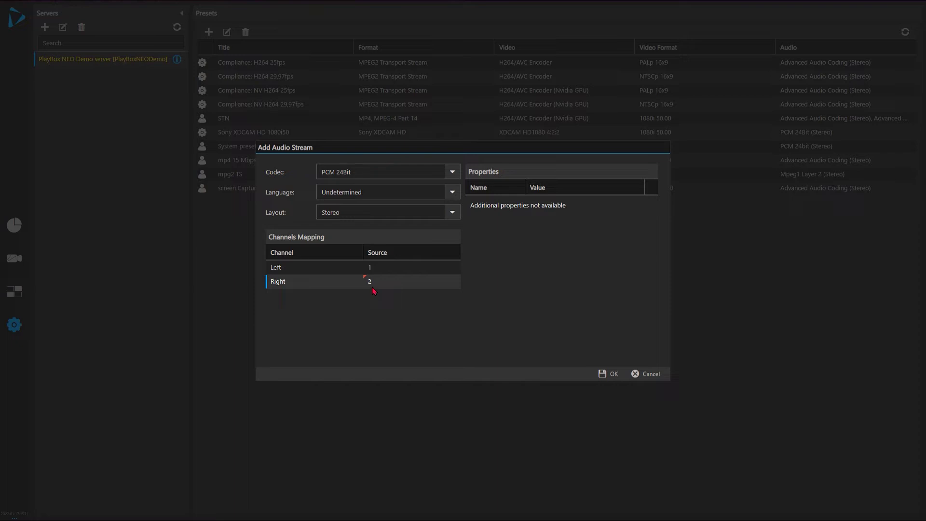
{"action": "left_click", "coordinate": [614, 378]}
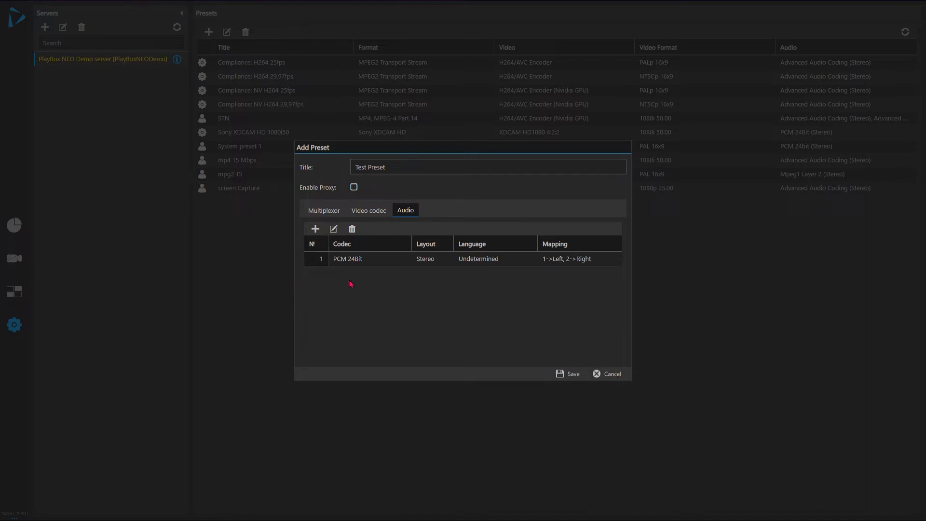
Review the multiplexor, video codec and audio settings of Test Preset and save the preset
{"action": "left_click", "coordinate": [326, 213]}
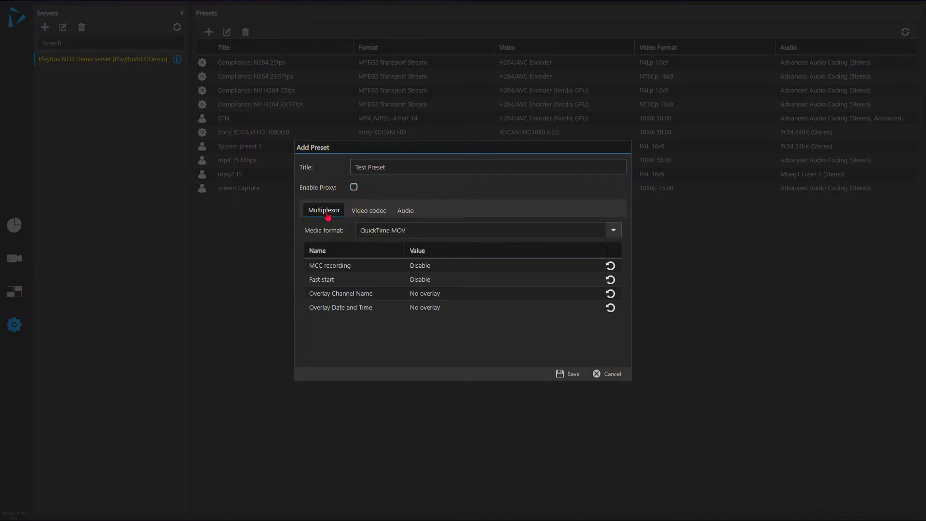
{"action": "left_click", "coordinate": [369, 217]}
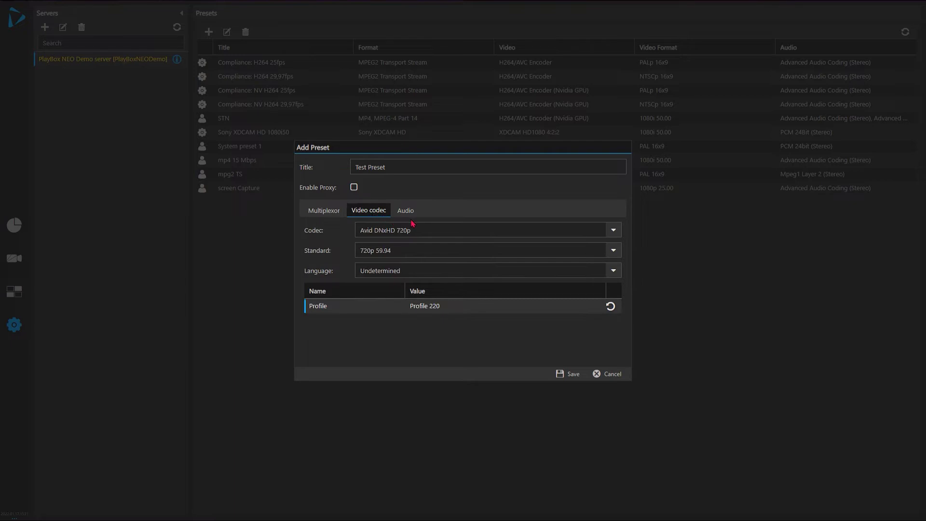
{"action": "left_click", "coordinate": [406, 211]}
{"action": "left_click", "coordinate": [567, 378]}
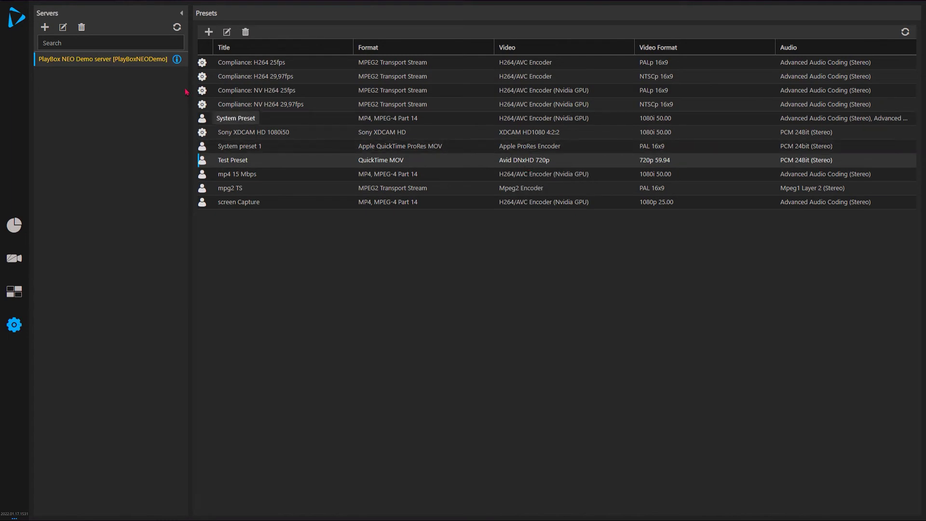
Delete Test Preset from the preset list and confirm the deletion
{"action": "left_click", "coordinate": [246, 32]}
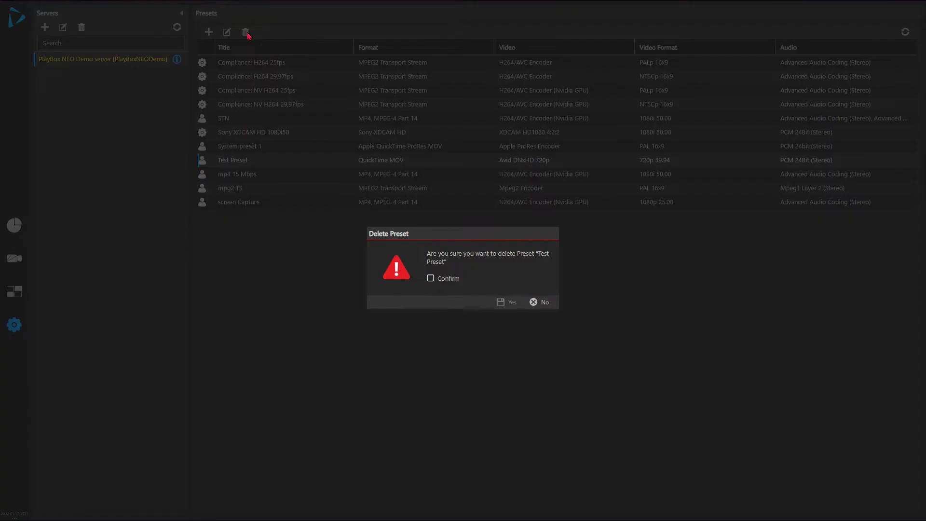
{"action": "left_click", "coordinate": [439, 279]}
{"action": "left_click", "coordinate": [502, 303]}
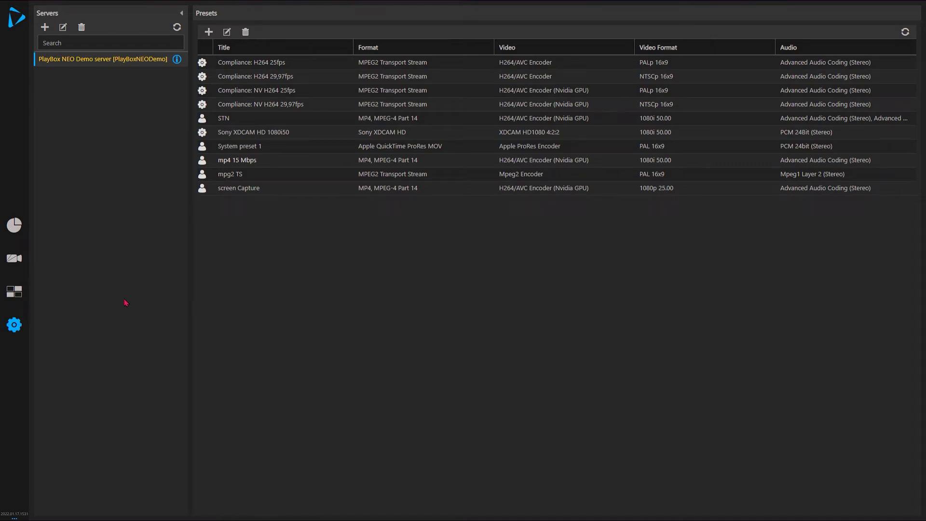
Start a new ingest naming template and add the Year, Month and Day fields to it in that order
{"action": "left_click", "coordinate": [22, 333]}
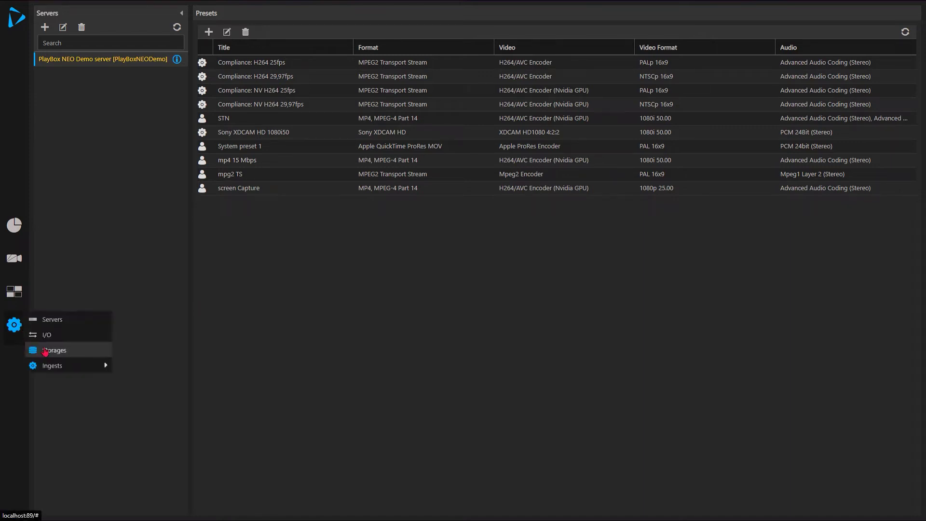
{"action": "mouse_move", "coordinate": [48, 366]}
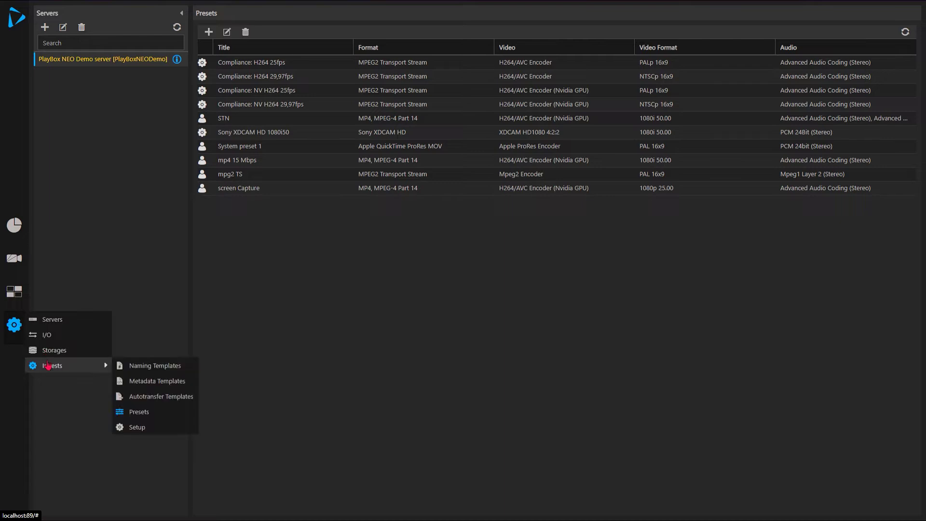
{"action": "left_click", "coordinate": [140, 369]}
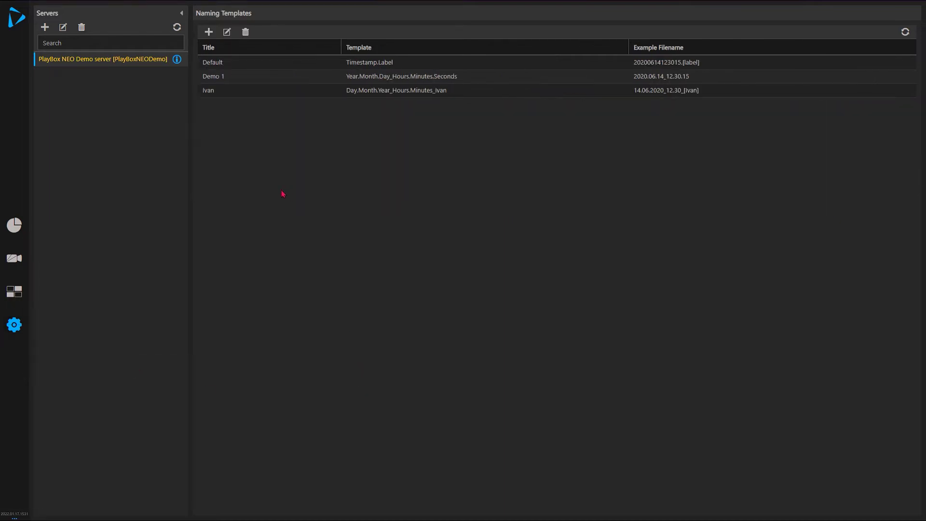
{"action": "left_click", "coordinate": [208, 33]}
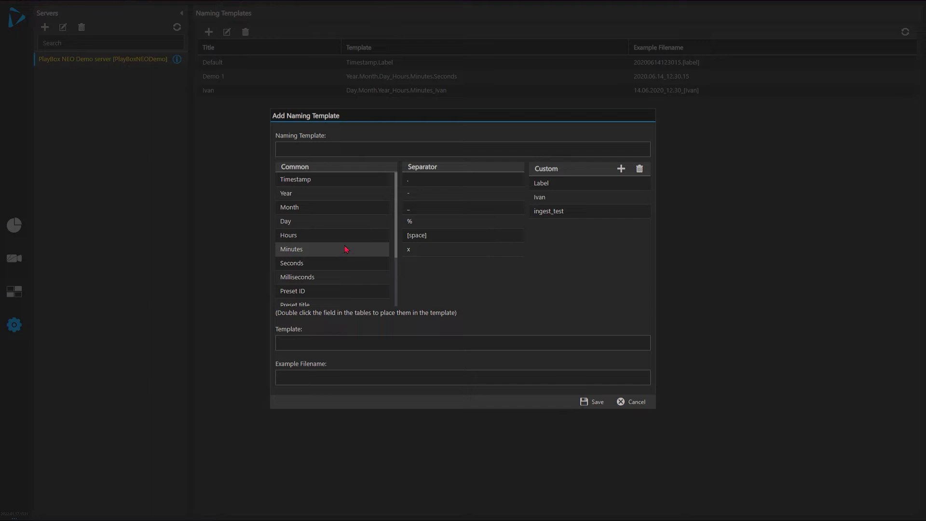
{"action": "left_click", "coordinate": [330, 202]}
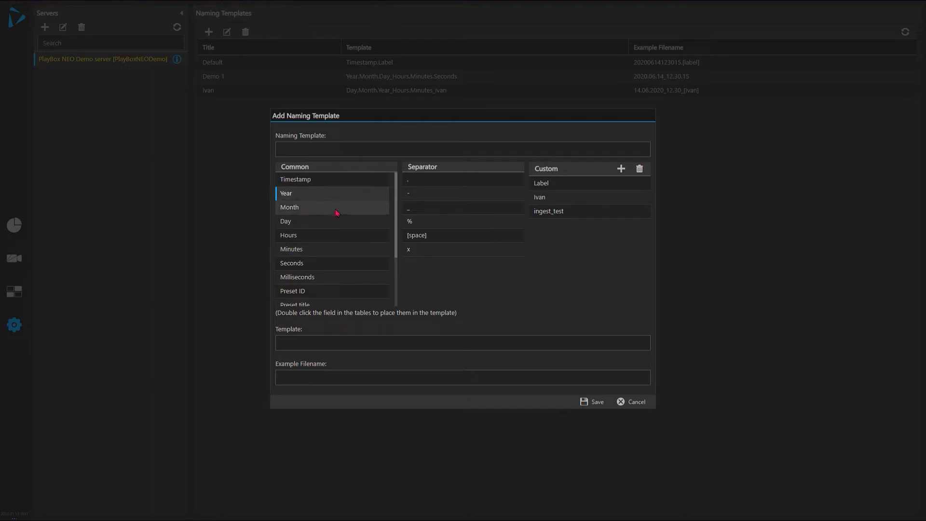
{"action": "left_click", "coordinate": [340, 225]}
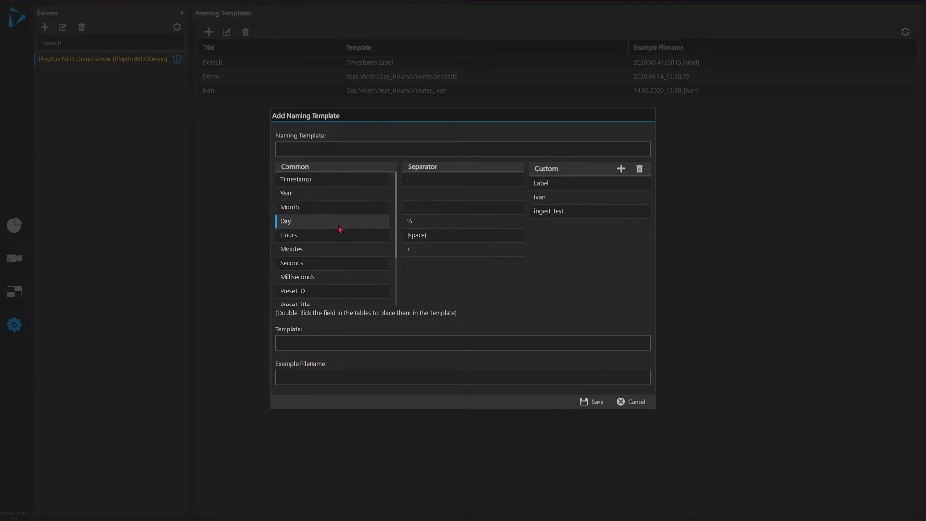
{"action": "double_click", "coordinate": [318, 194]}
{"action": "double_click", "coordinate": [317, 208]}
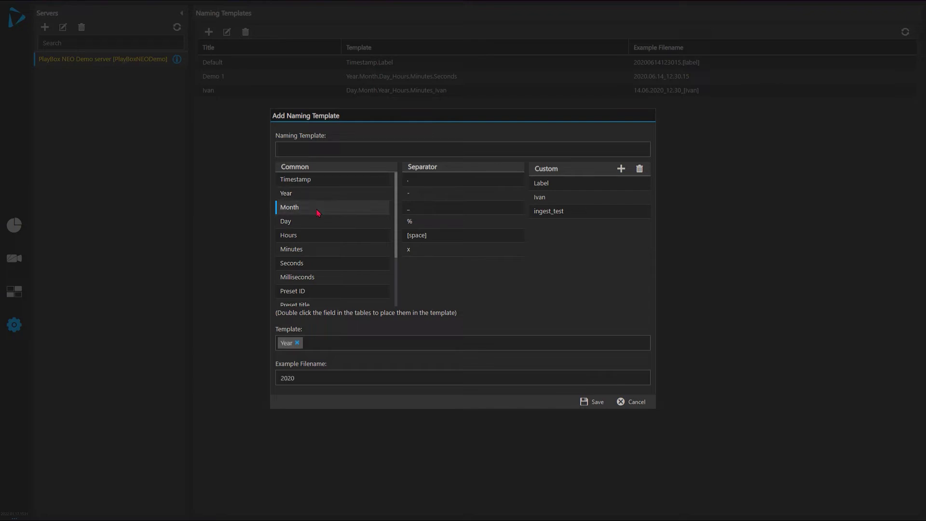
{"action": "double_click", "coordinate": [318, 225]}
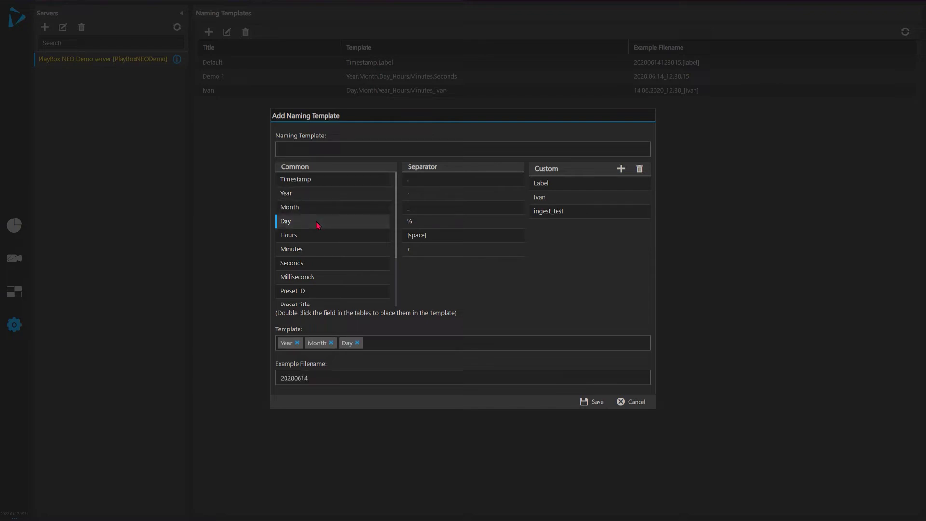
Add two dot separators to the template, placing one between Year and Month and one between Month and Day
{"action": "double_click", "coordinate": [430, 182]}
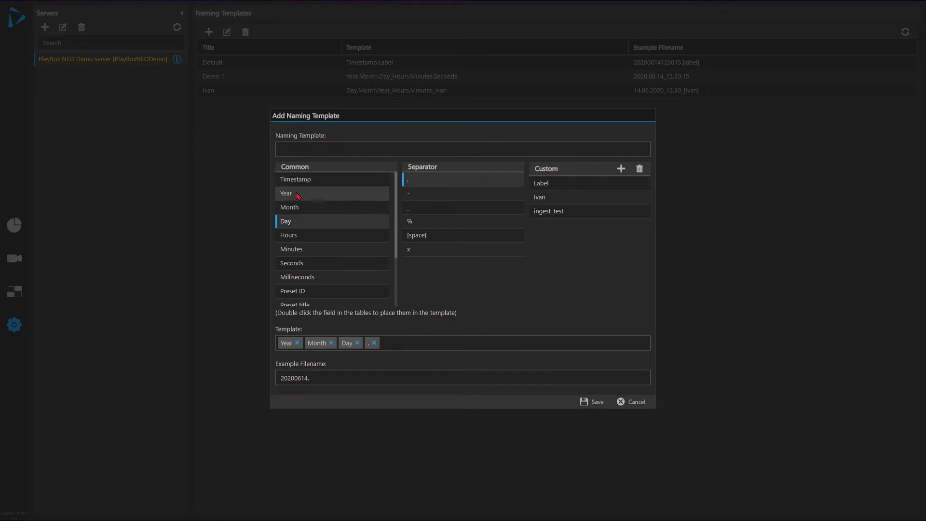
{"action": "double_click", "coordinate": [420, 182]}
{"action": "left_click_drag", "start_coordinate": [386, 346], "coordinate": [310, 346]}
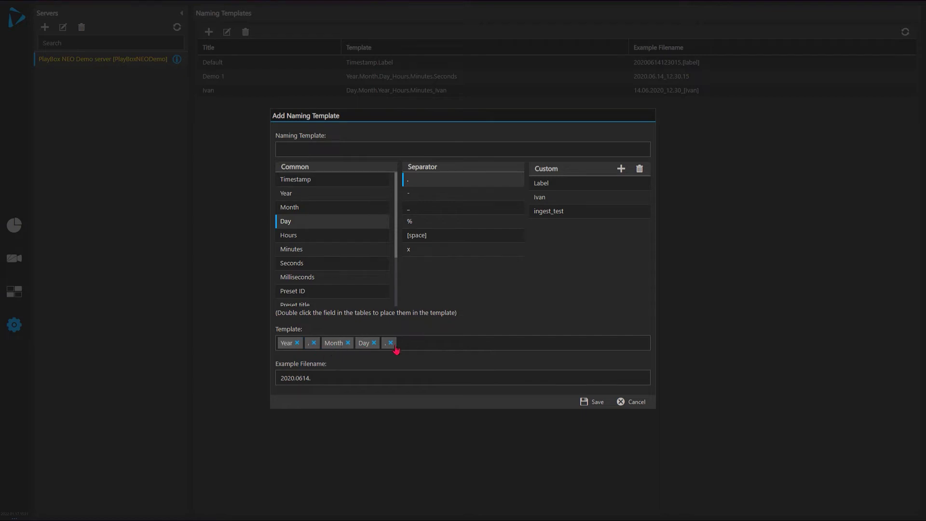
{"action": "left_click_drag", "start_coordinate": [395, 349], "coordinate": [372, 357]}
Delete the custom tag ingest_test from the naming template's custom tags and confirm the deletion
{"action": "left_click", "coordinate": [588, 213]}
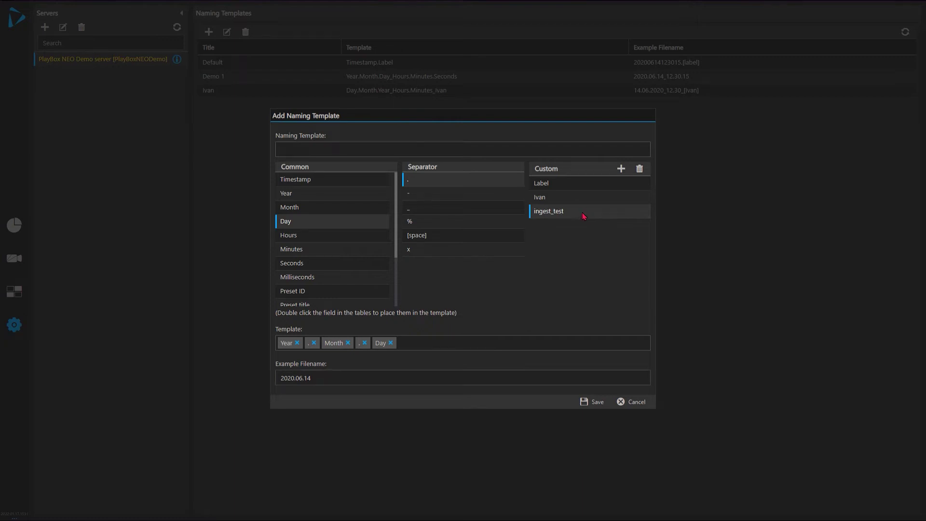
{"action": "left_click", "coordinate": [622, 170]}
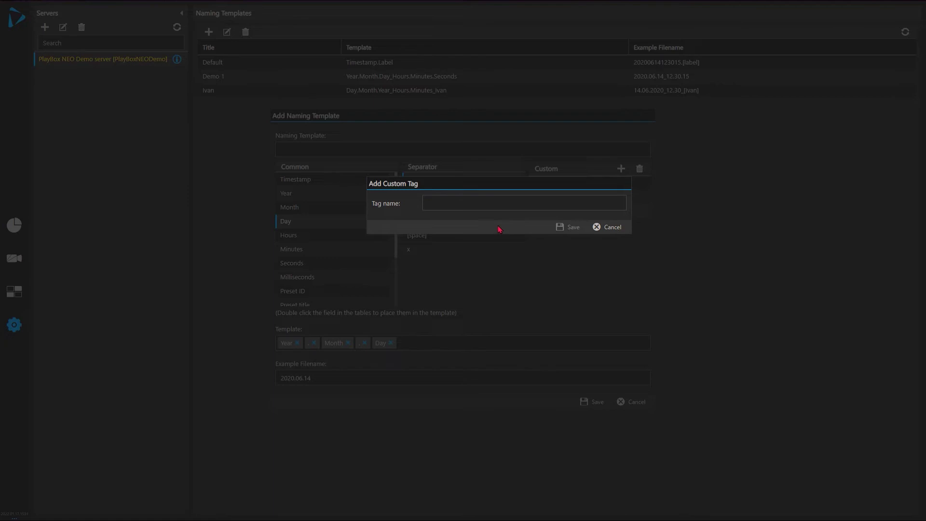
{"action": "left_click", "coordinate": [611, 230]}
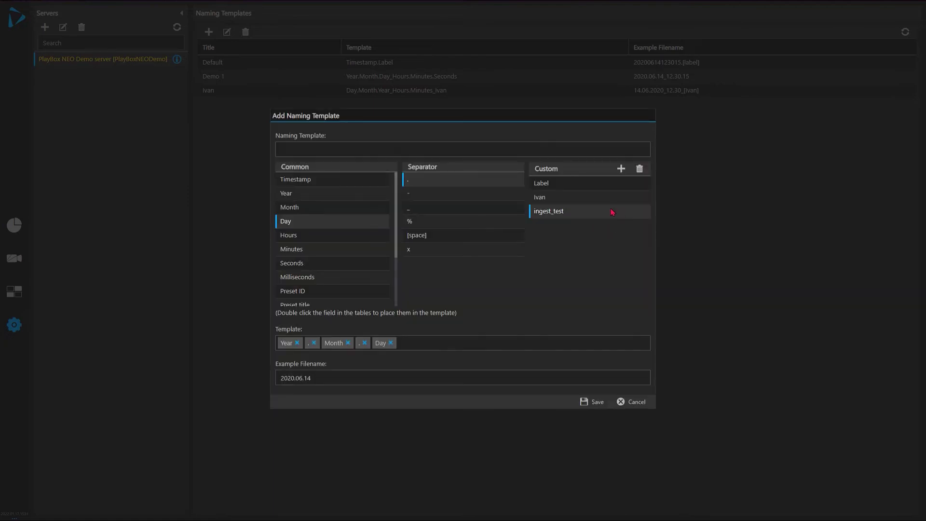
{"action": "left_click", "coordinate": [642, 170]}
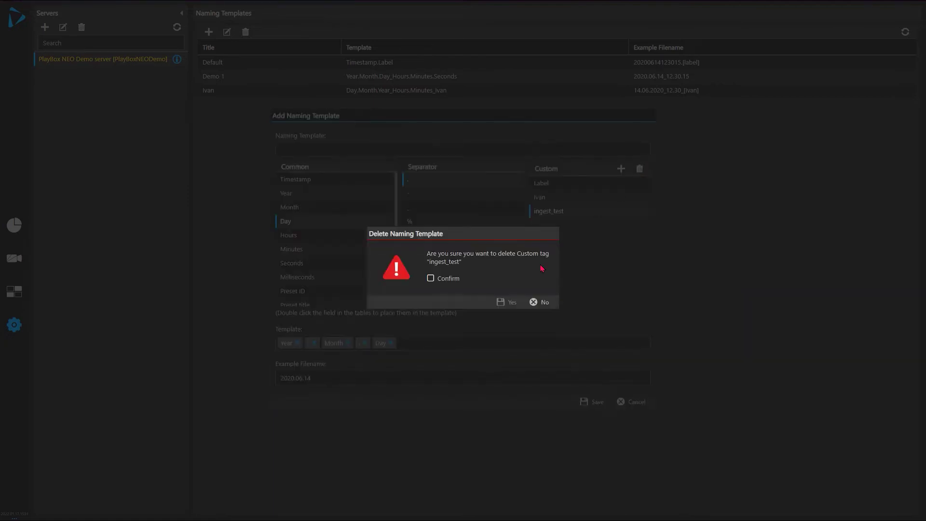
{"action": "left_click", "coordinate": [448, 279]}
{"action": "left_click", "coordinate": [509, 302]}
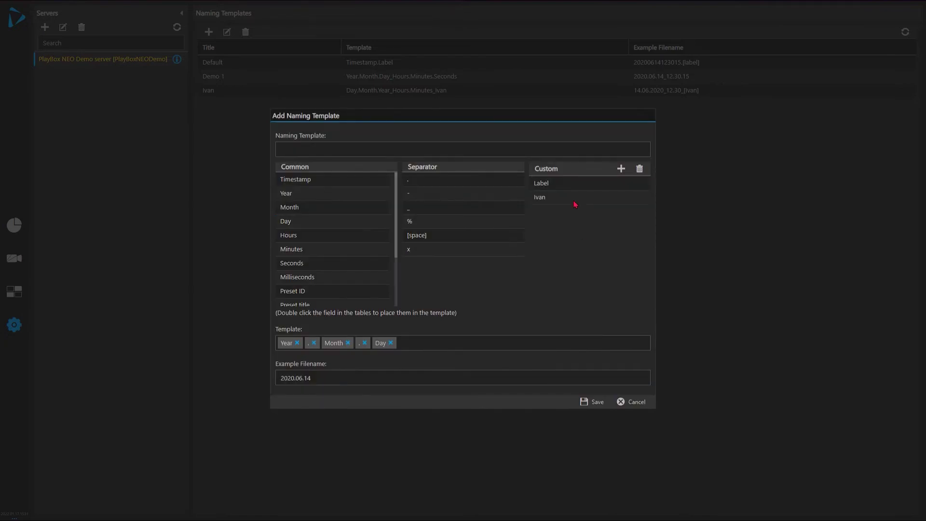
Create a custom tag named "test Capture" and append it to the template after Day
{"action": "left_click", "coordinate": [621, 169]}
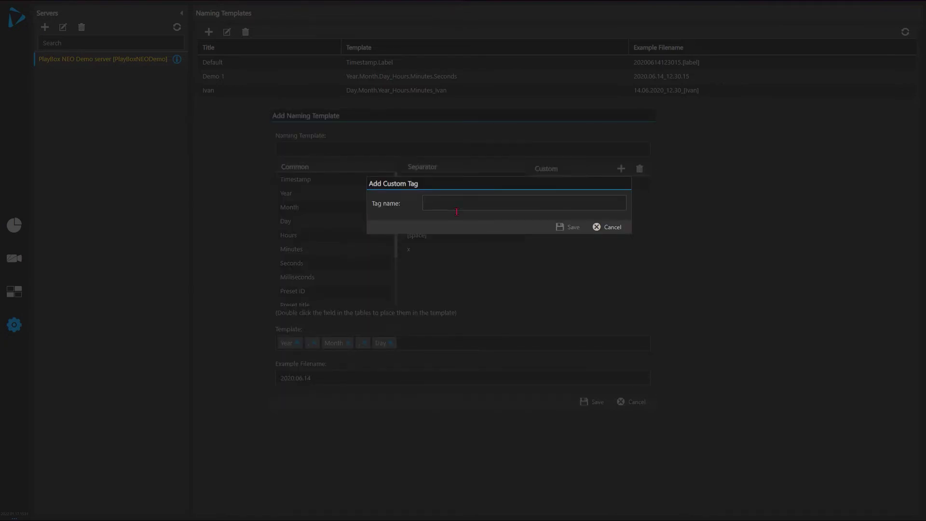
{"action": "type", "text": "test Capture"}
{"action": "left_click", "coordinate": [565, 228]}
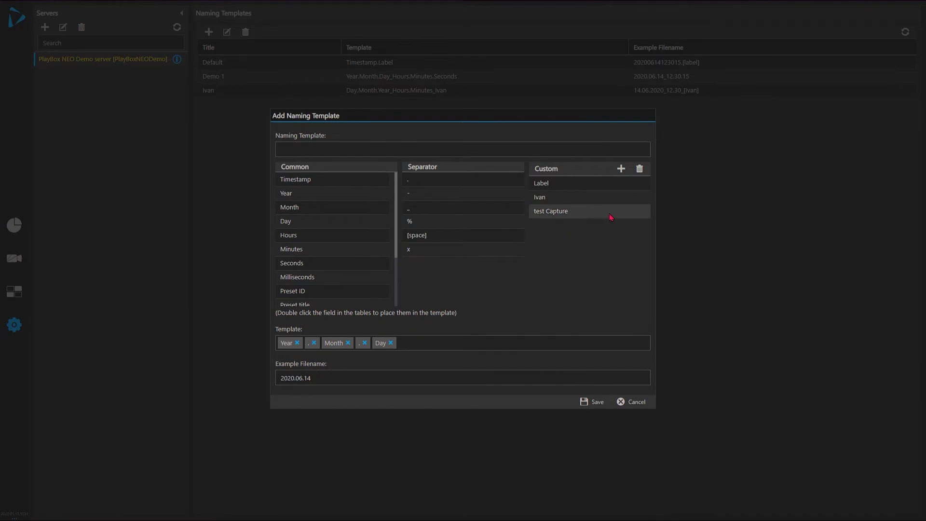
{"action": "left_click", "coordinate": [553, 216]}
{"action": "double_click", "coordinate": [553, 216]}
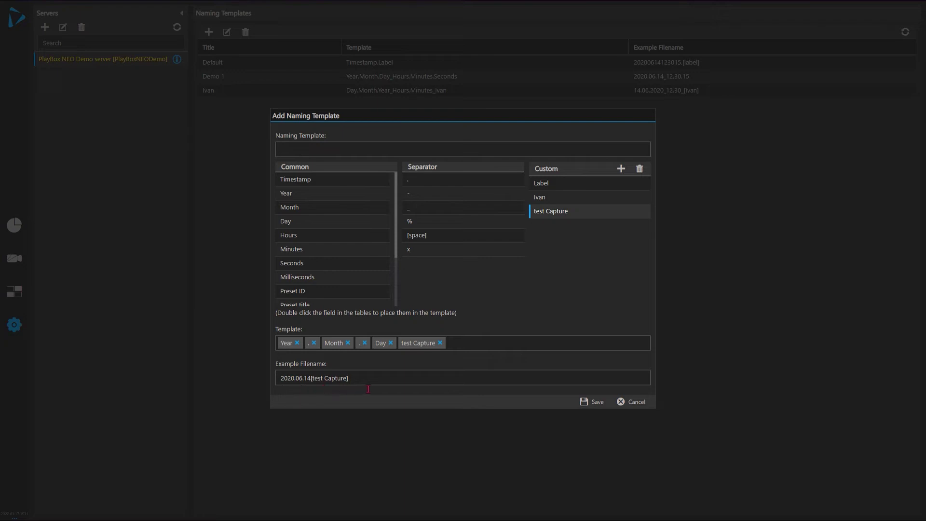
Name the naming template "my Test template" and save it
{"action": "left_click", "coordinate": [596, 403]}
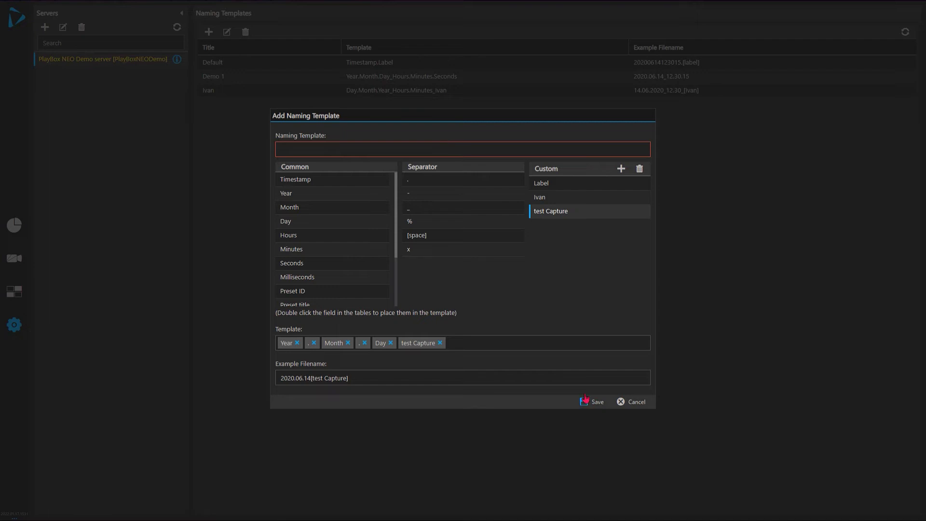
{"action": "left_click", "coordinate": [339, 156]}
{"action": "type", "text": "m"}
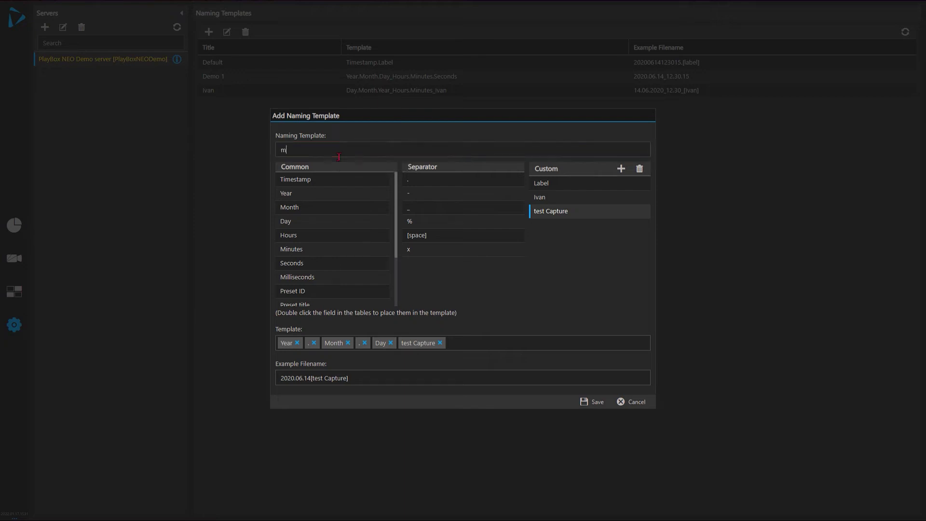
{"action": "type", "text": "y Test templaye"}
{"action": "key", "text": "Left"}
{"action": "key", "text": "BackSpace"}
{"action": "type", "text": "t"}
{"action": "left_click", "coordinate": [587, 403]}
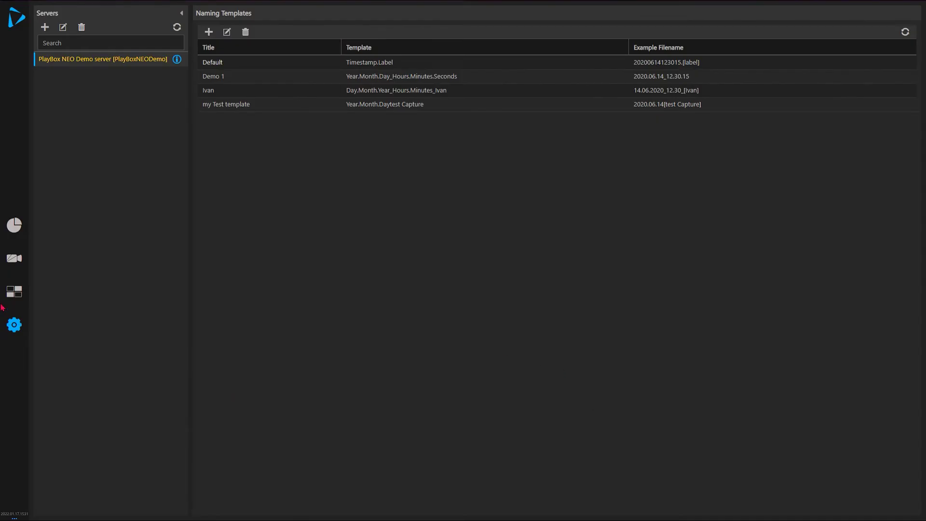
Go to the ingest control view, select ingest i2 and set its input to AirBox Output 1
{"action": "left_click", "coordinate": [16, 259]}
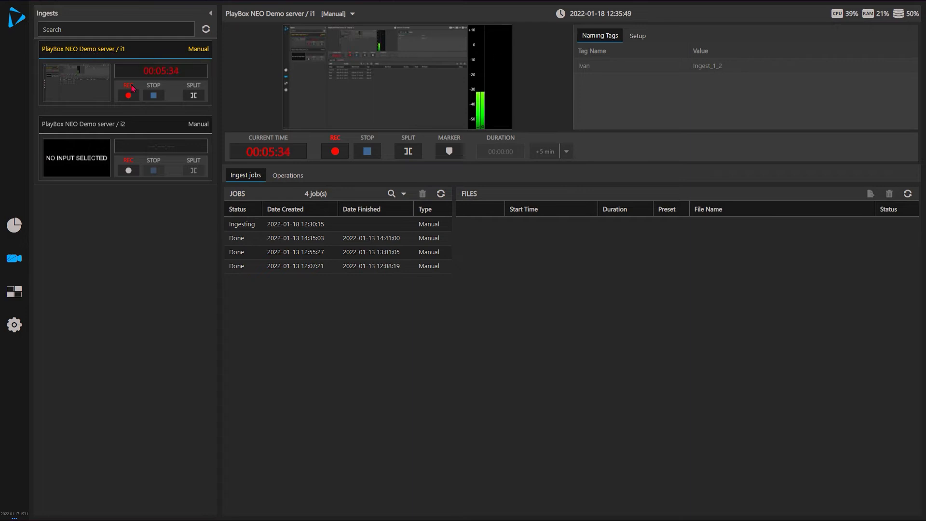
{"action": "left_click", "coordinate": [143, 127]}
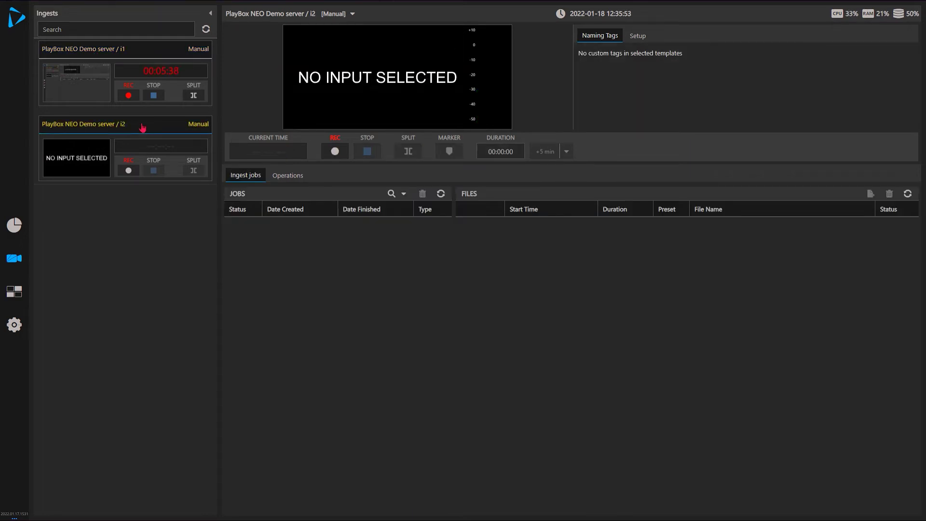
{"action": "left_click", "coordinate": [135, 55]}
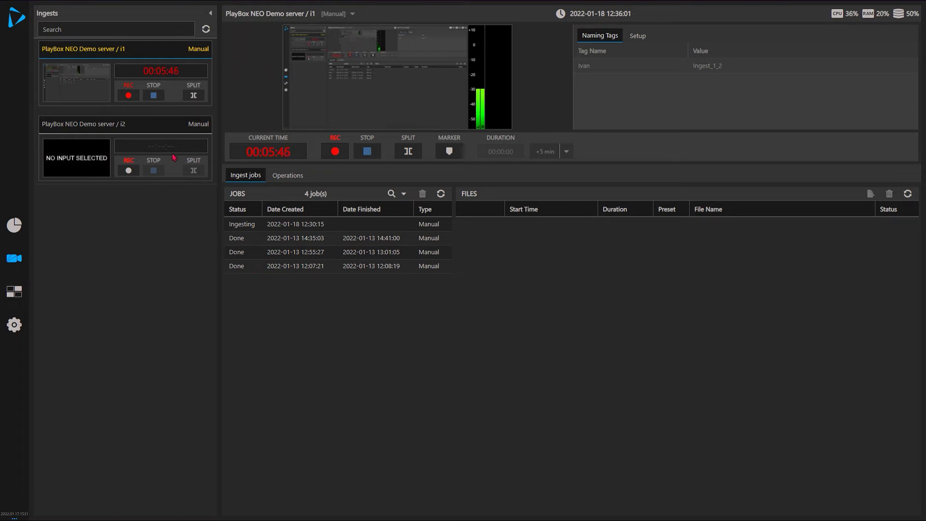
{"action": "left_click", "coordinate": [150, 128]}
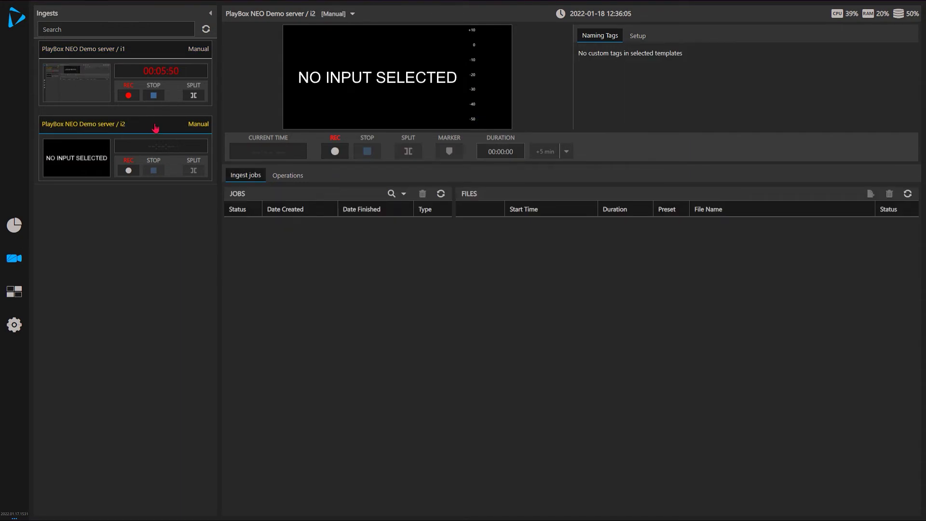
{"action": "left_click", "coordinate": [646, 38]}
{"action": "mouse_move", "coordinate": [631, 56]}
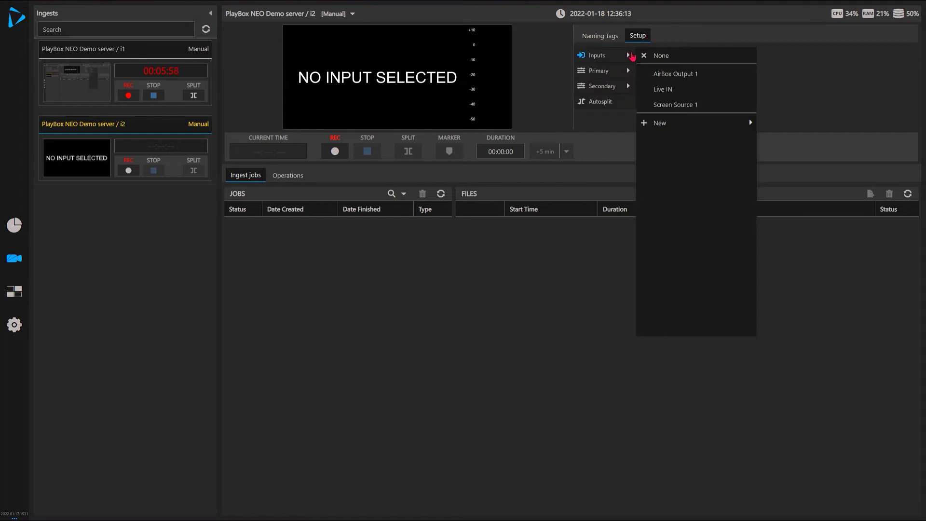
{"action": "left_click", "coordinate": [661, 74]}
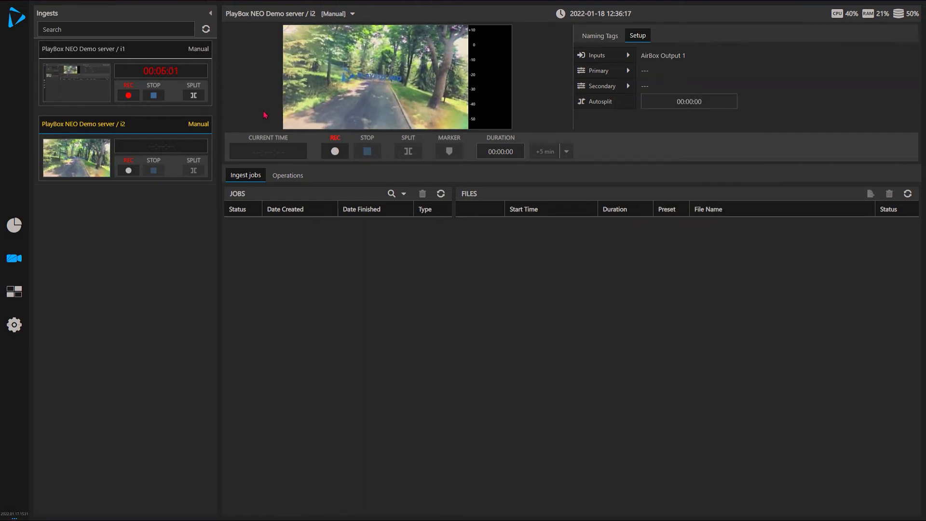
{"action": "left_click", "coordinate": [633, 57]}
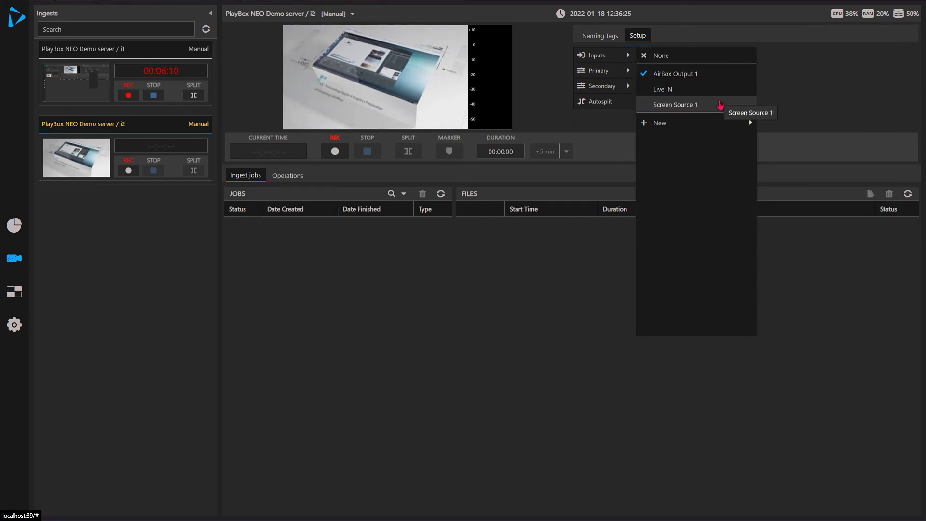
{"action": "left_click", "coordinate": [816, 57]}
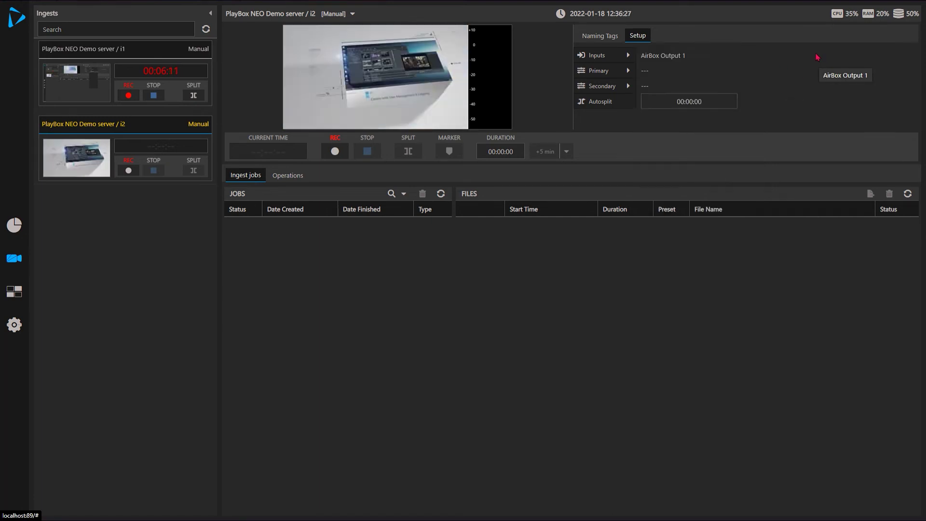
Set the primary recording preset of ingest i2 to Sony XDCAM HD 1080i50
{"action": "left_click", "coordinate": [629, 71]}
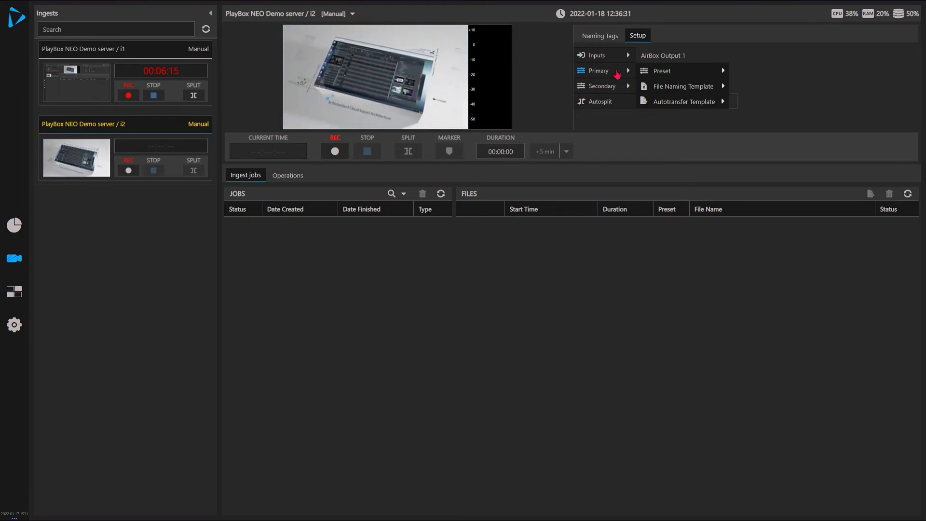
{"action": "left_click", "coordinate": [629, 88]}
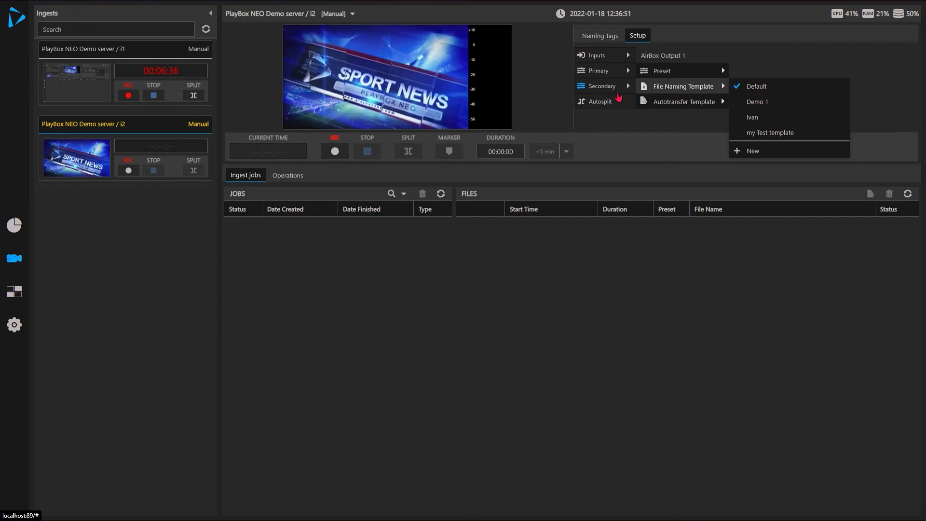
{"action": "mouse_move", "coordinate": [714, 72]}
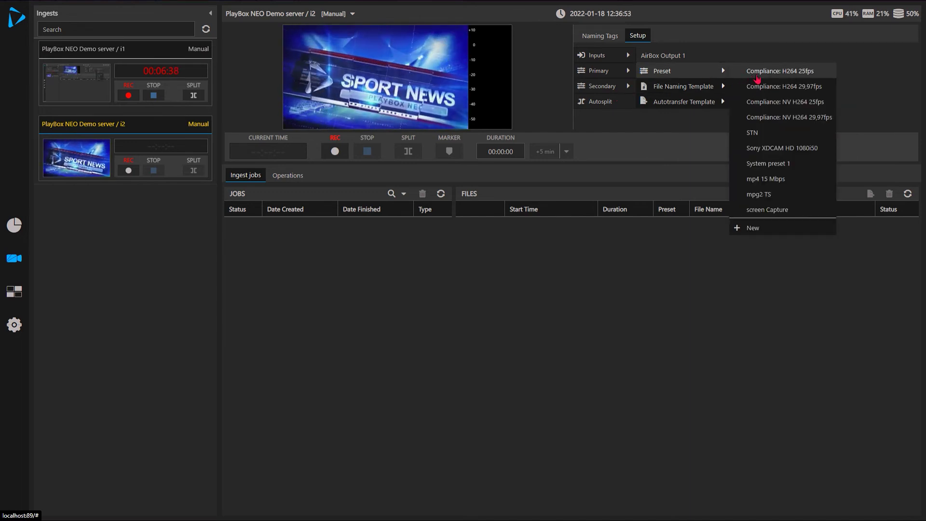
{"action": "left_click", "coordinate": [794, 148]}
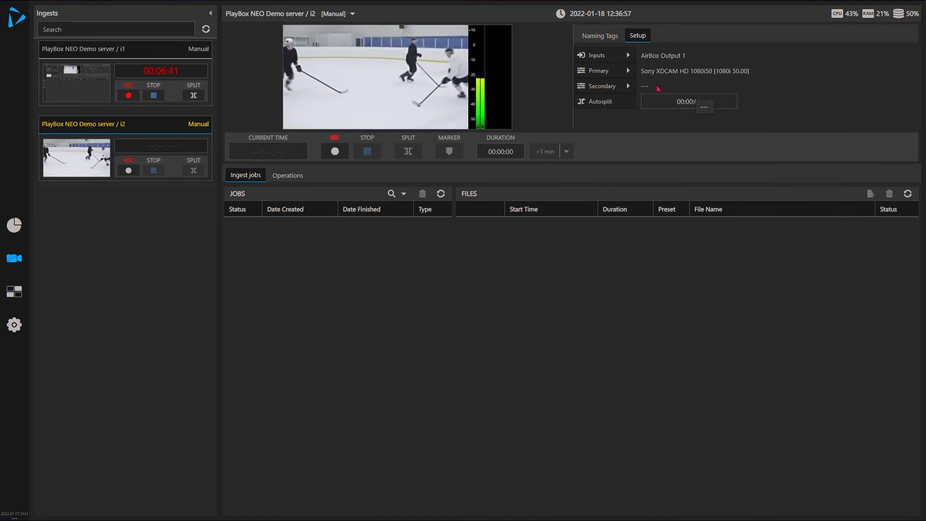
Set the secondary recording preset of ingest i2 to mp4 15 Mbps and its autosplit interval to 01:00:00
{"action": "left_click", "coordinate": [633, 90]}
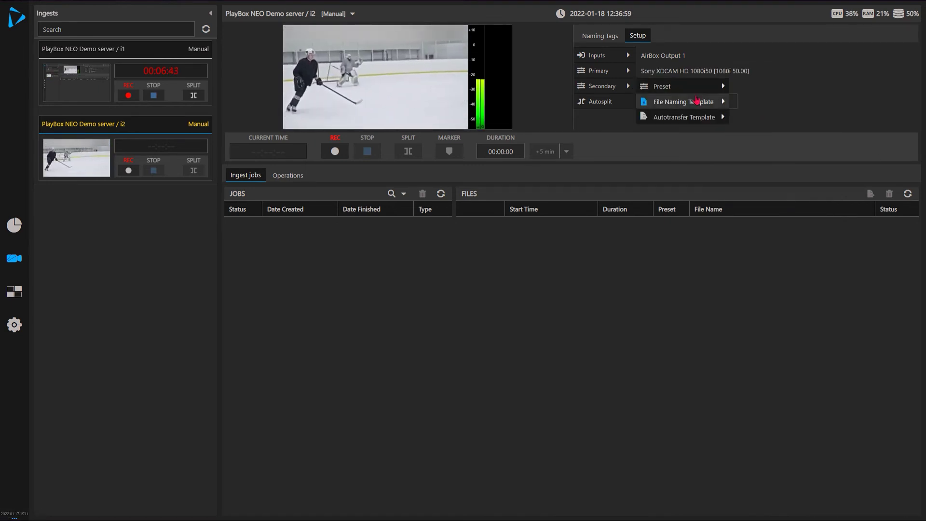
{"action": "mouse_move", "coordinate": [704, 87]}
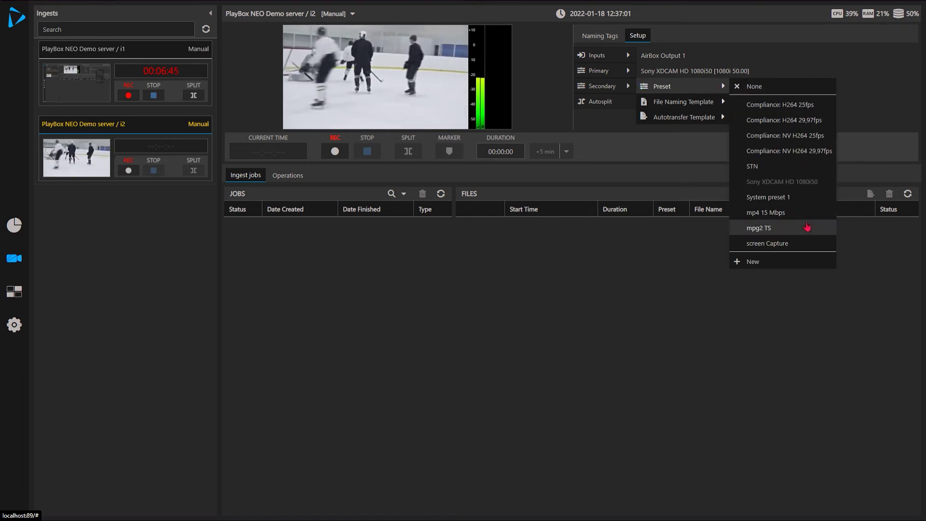
{"action": "left_click", "coordinate": [795, 213]}
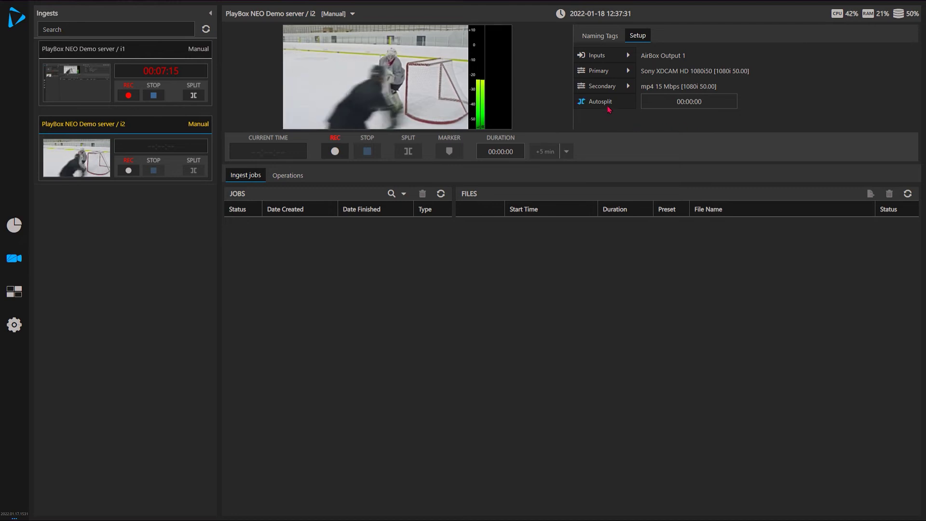
{"action": "left_click", "coordinate": [681, 101]}
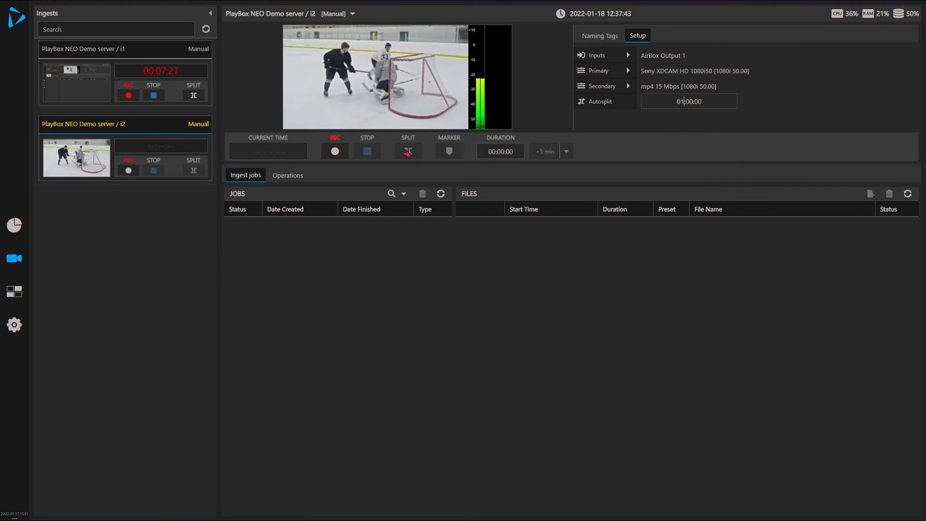
Start recording on ingest i2 and select the new ingest job to list its files
{"action": "left_click", "coordinate": [335, 152]}
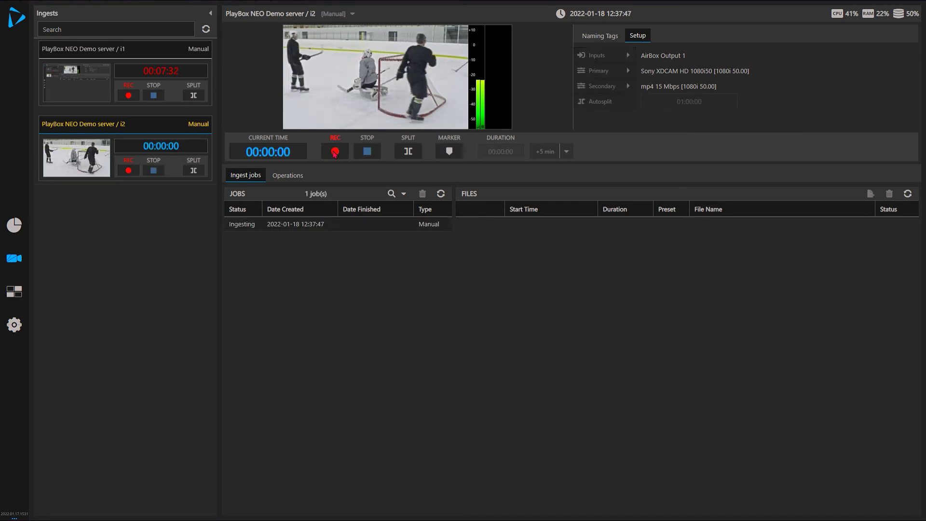
{"action": "left_click", "coordinate": [402, 229]}
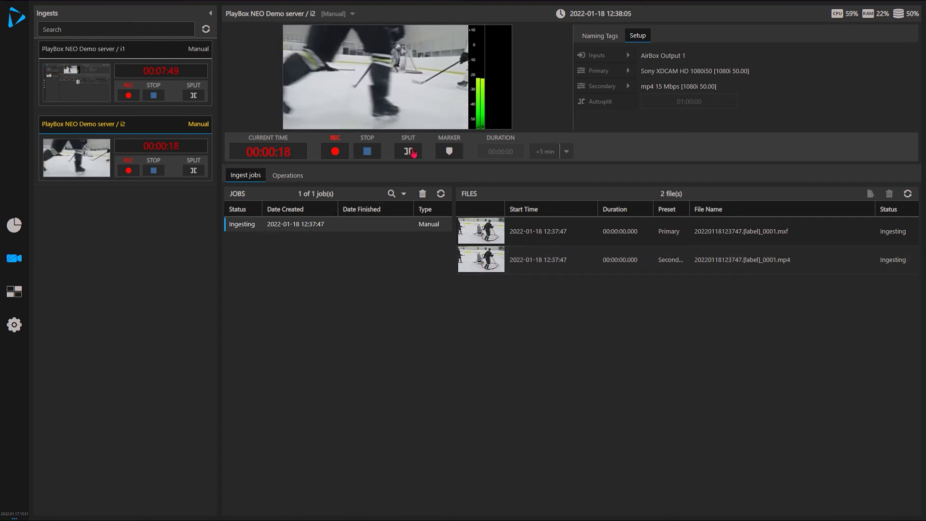
Add three markers, about two seconds apart, to the running recording on ingest i2
{"action": "left_click", "coordinate": [450, 150]}
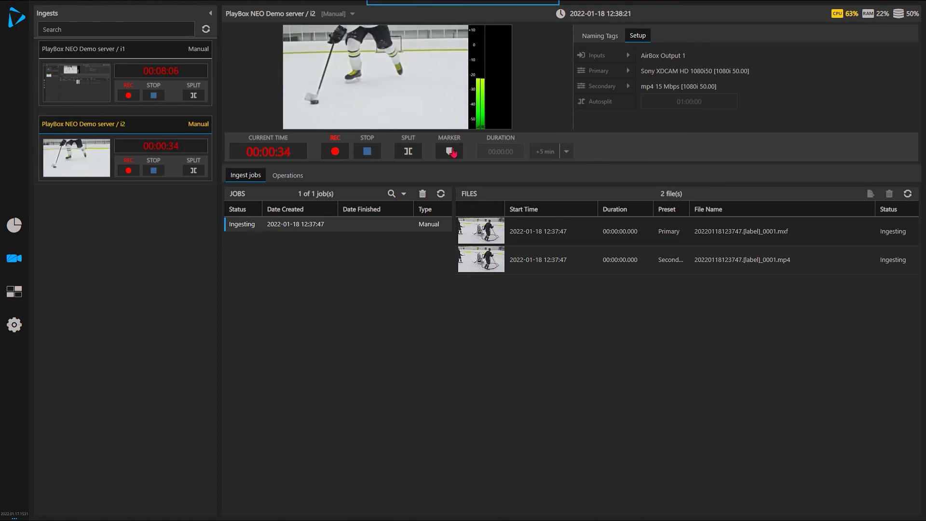
{"action": "left_click", "coordinate": [452, 151]}
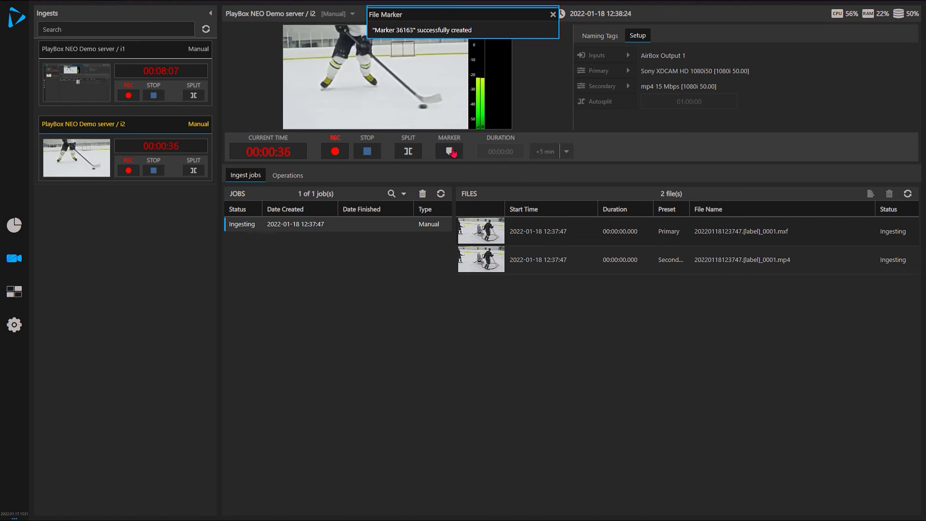
{"action": "left_click", "coordinate": [452, 151]}
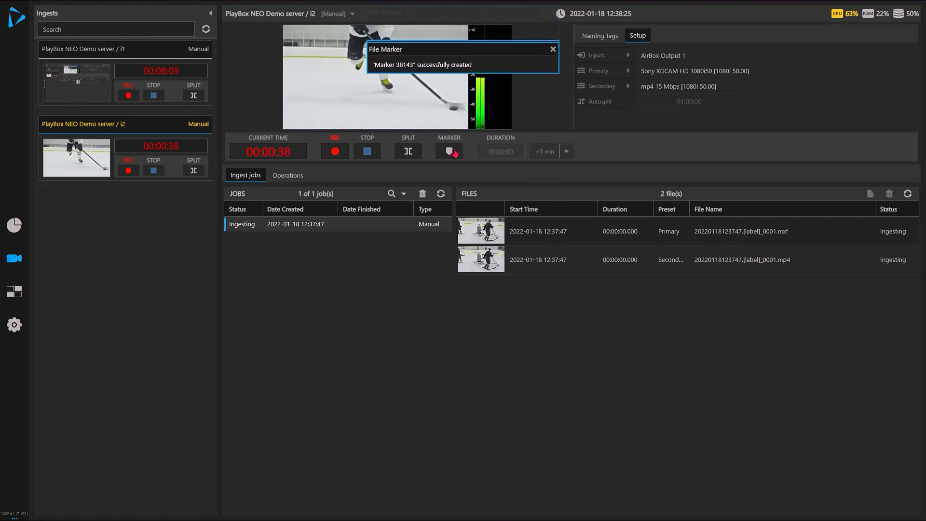
{"action": "left_click", "coordinate": [452, 151]}
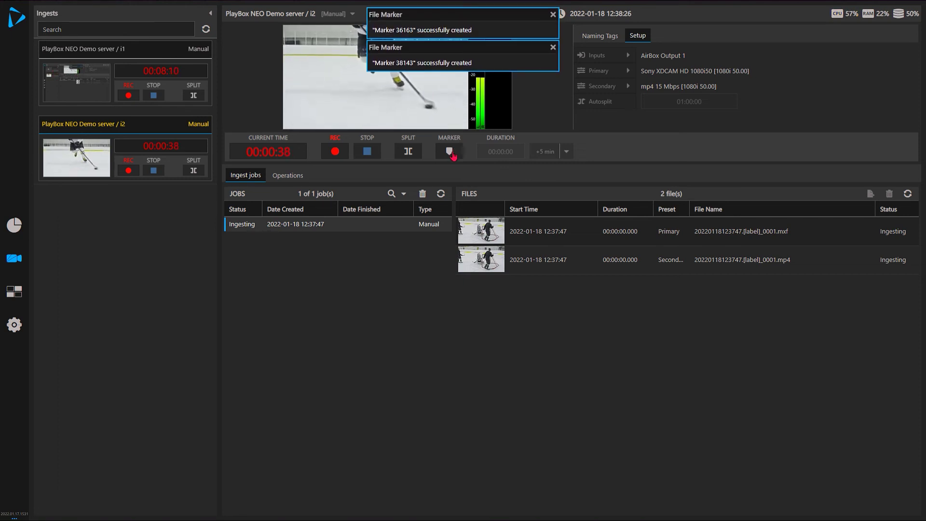
Split the running recording on ingest i2 into a second segment, and stop recording after a few seconds
{"action": "left_click", "coordinate": [408, 152]}
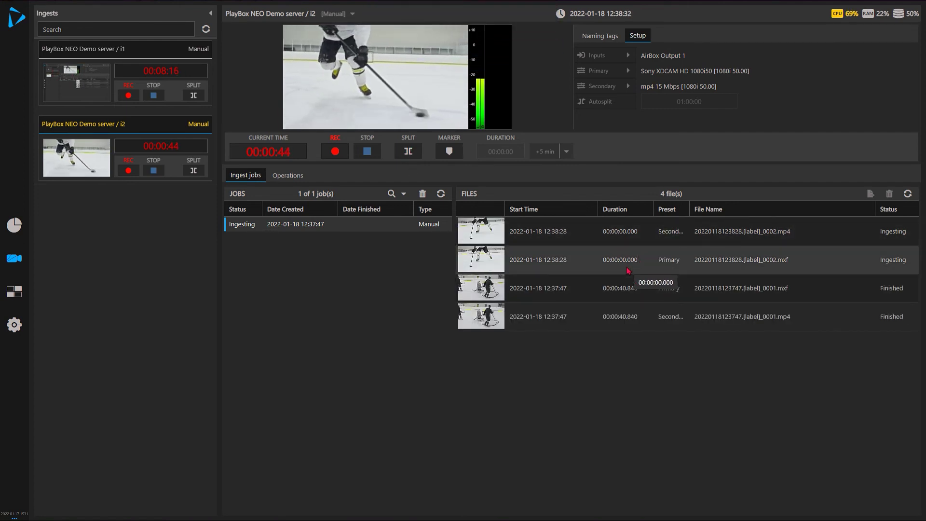
{"action": "left_click", "coordinate": [365, 158]}
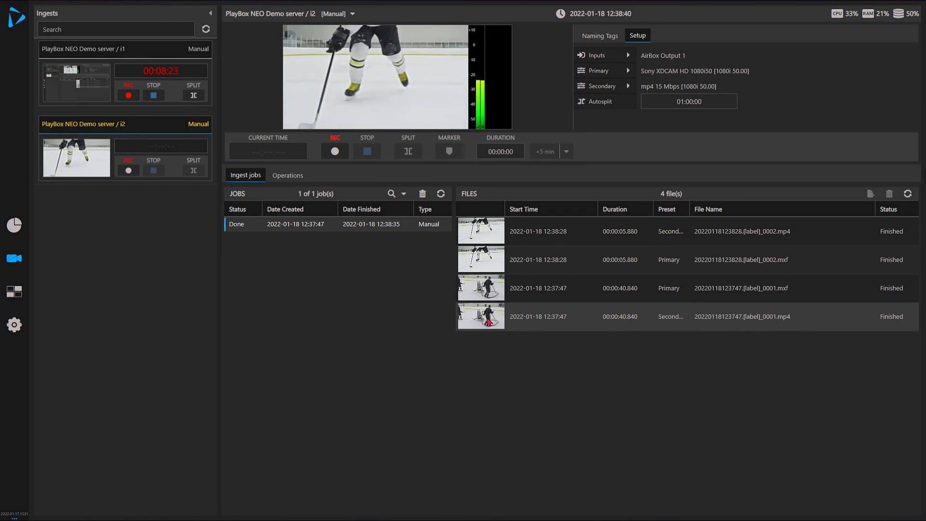
Open the first segment's secondary mp4 file in the player, play it briefly and scrub to about 00:00:23:23
{"action": "double_click", "coordinate": [489, 321]}
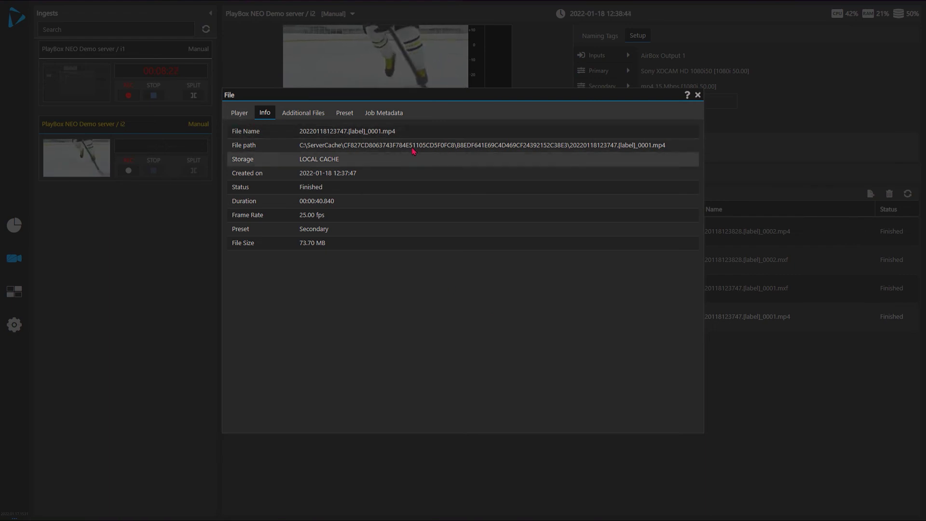
{"action": "left_click", "coordinate": [240, 113]}
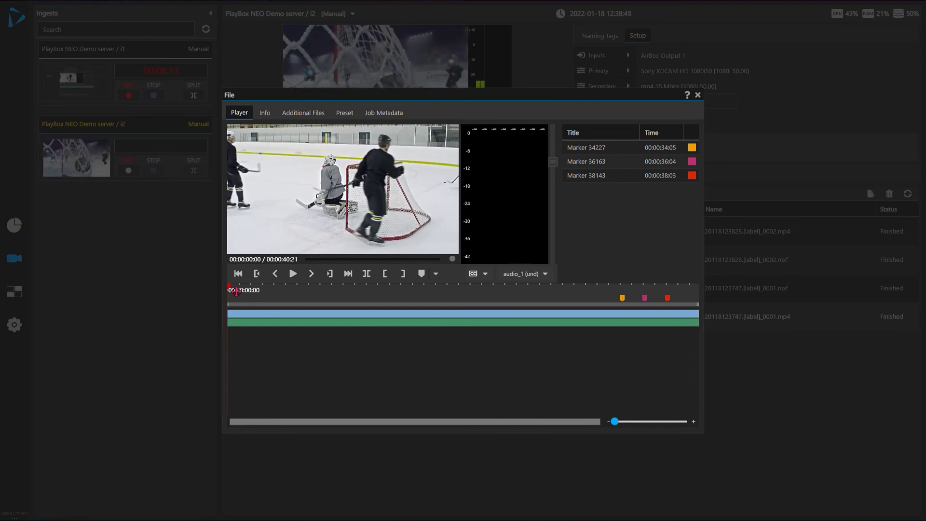
{"action": "left_click", "coordinate": [295, 274]}
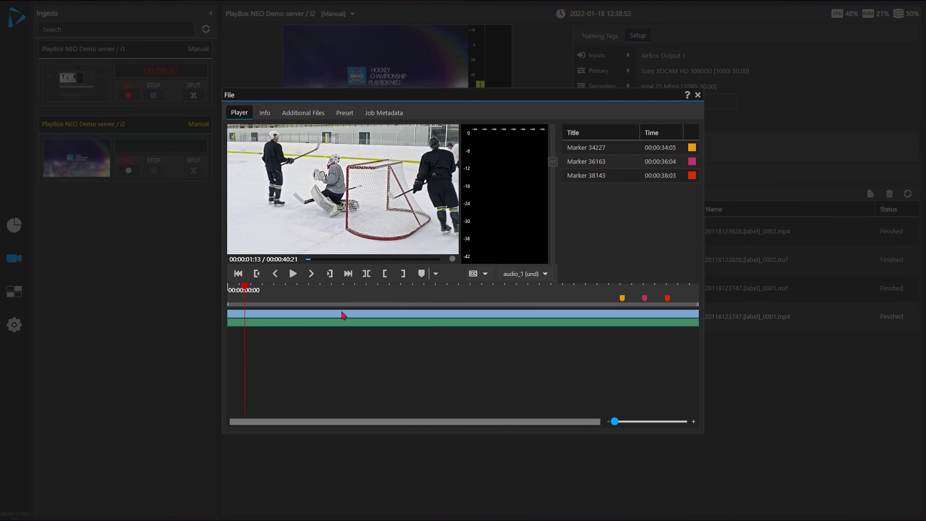
{"action": "left_click_drag", "start_coordinate": [253, 292], "coordinate": [503, 319]}
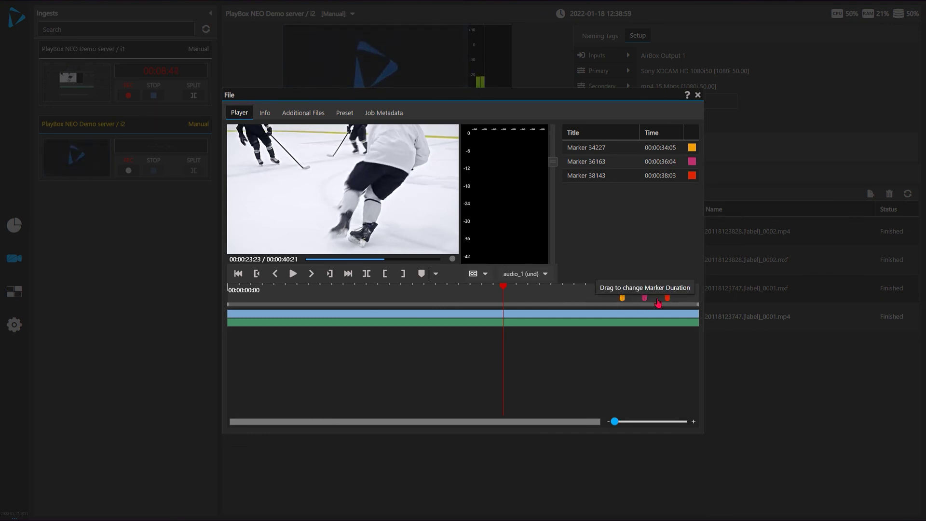
Jump to the first marker on the timeline and stretch it into a range starting at about 00:00:31:21, about 00:00:02:19 long
{"action": "left_click", "coordinate": [626, 304]}
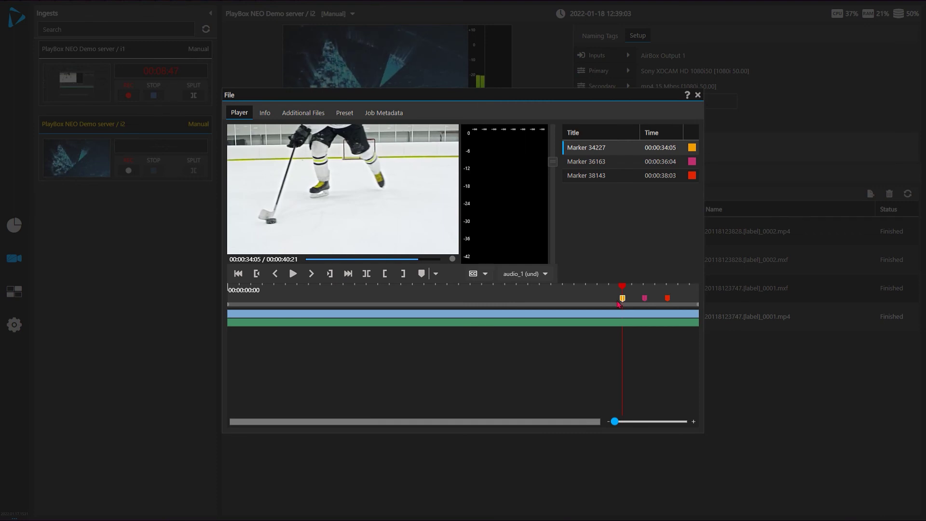
{"action": "mouse_move", "coordinate": [623, 303]}
{"action": "left_mouse_down"}
{"action": "mouse_move", "coordinate": [594, 303]}
{"action": "mouse_move", "coordinate": [628, 303]}
{"action": "left_mouse_up"}
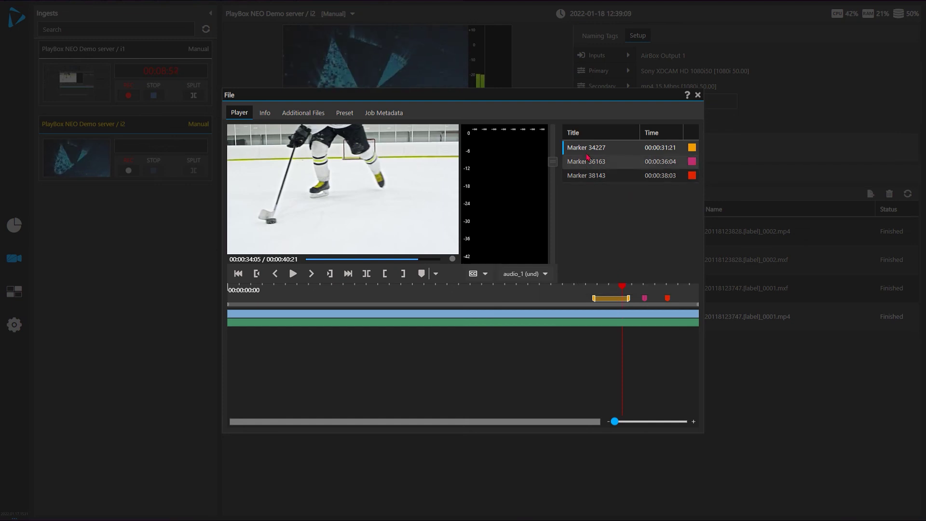
Give the first marker the description "cut this out", save it and close the file window
{"action": "double_click", "coordinate": [609, 152]}
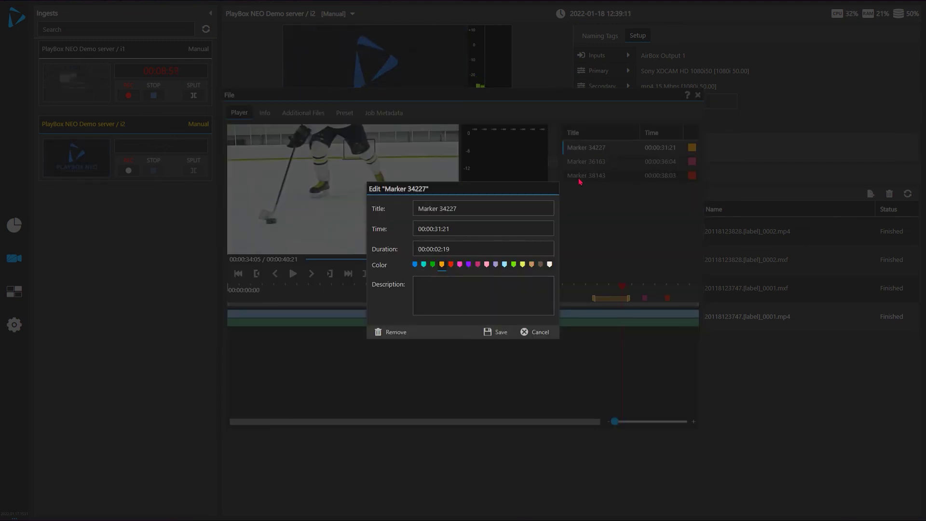
{"action": "left_click", "coordinate": [473, 309]}
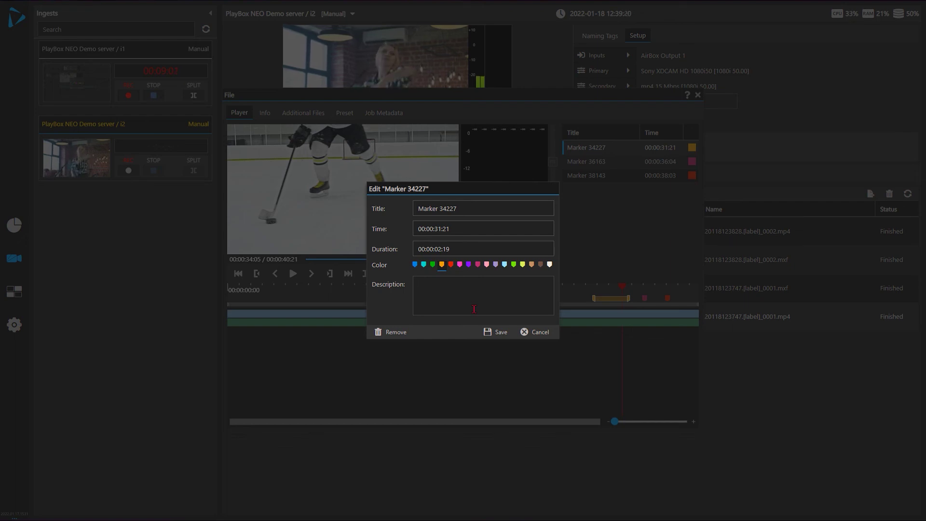
{"action": "type", "text": "cut"}
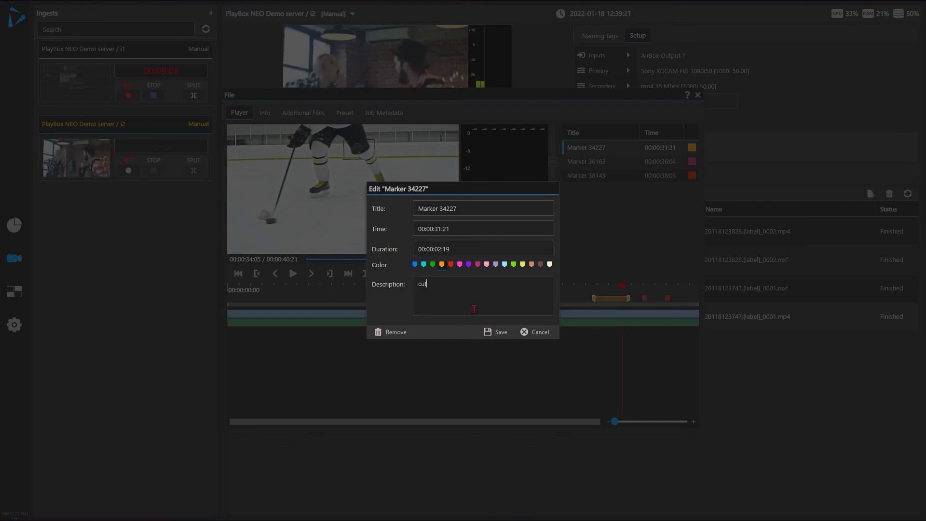
{"action": "type", "text": " this out"}
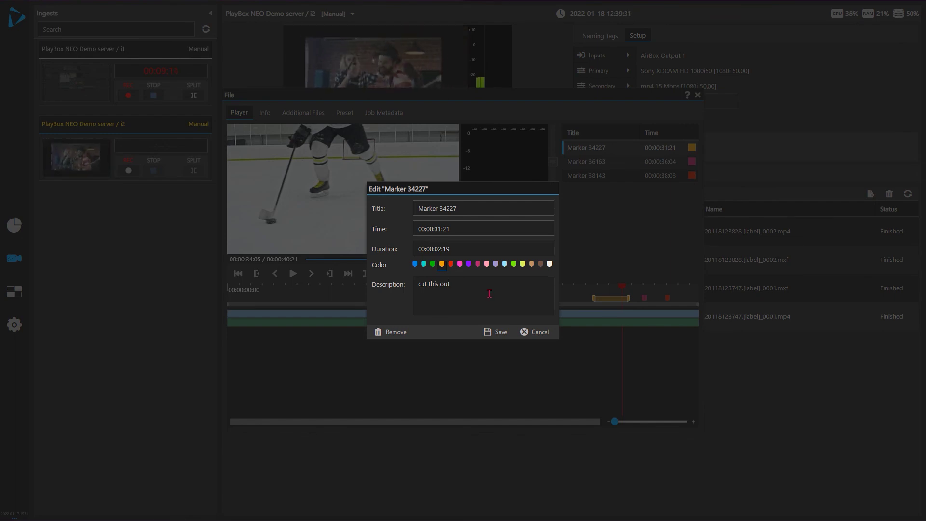
{"action": "left_click", "coordinate": [500, 333]}
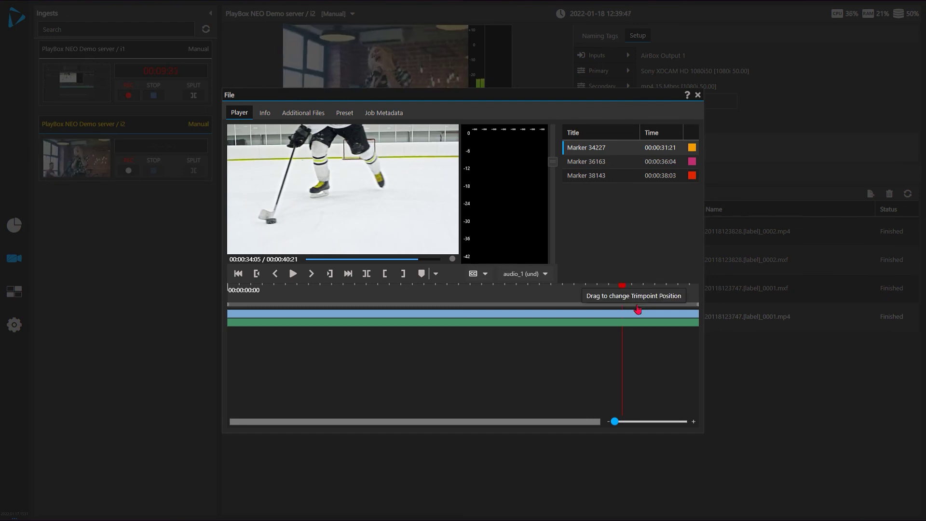
{"action": "left_click", "coordinate": [697, 94]}
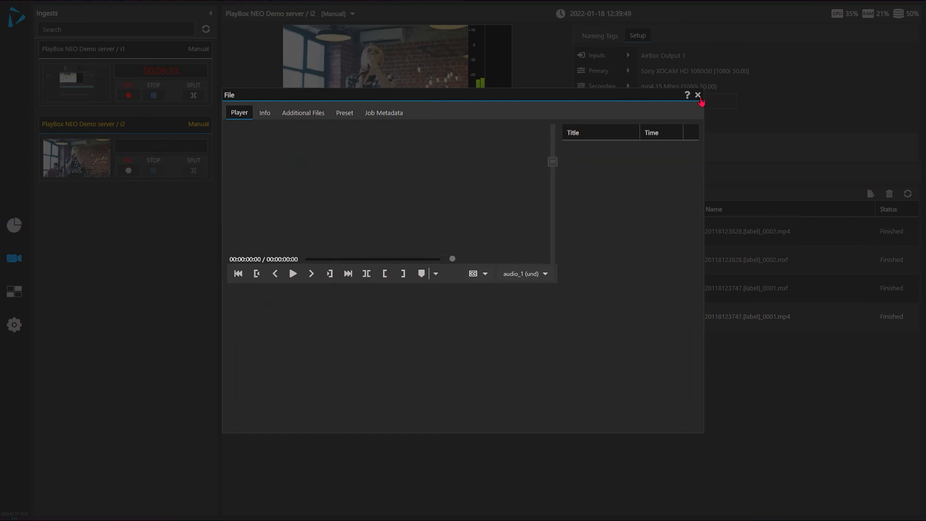